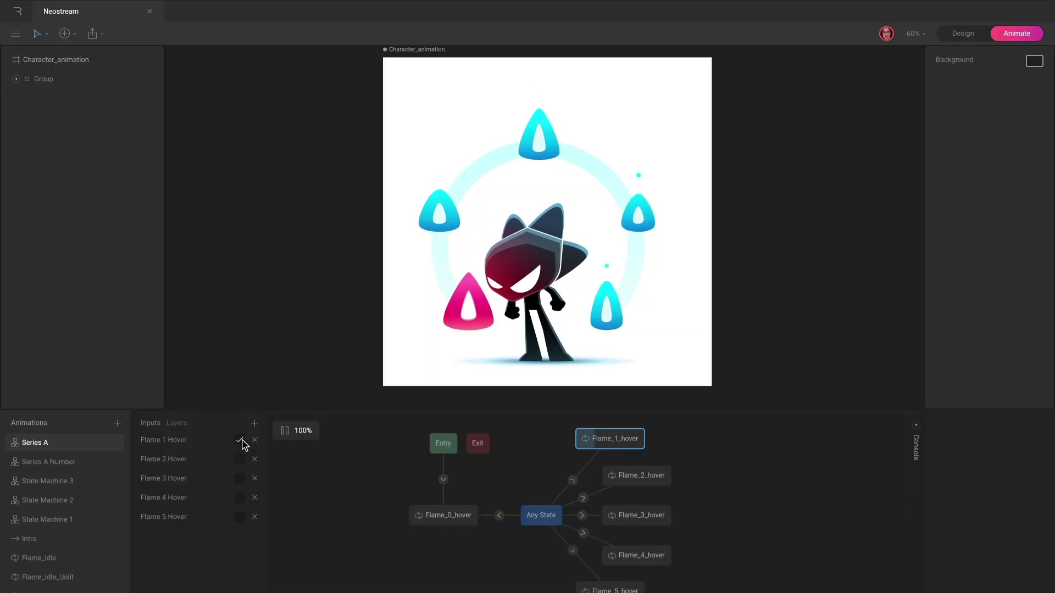
left_click(240, 440)
Toggle the Flame 1–3 Hover inputs on and off, then turn on Trash_icon's Hover
left_click(240, 459)
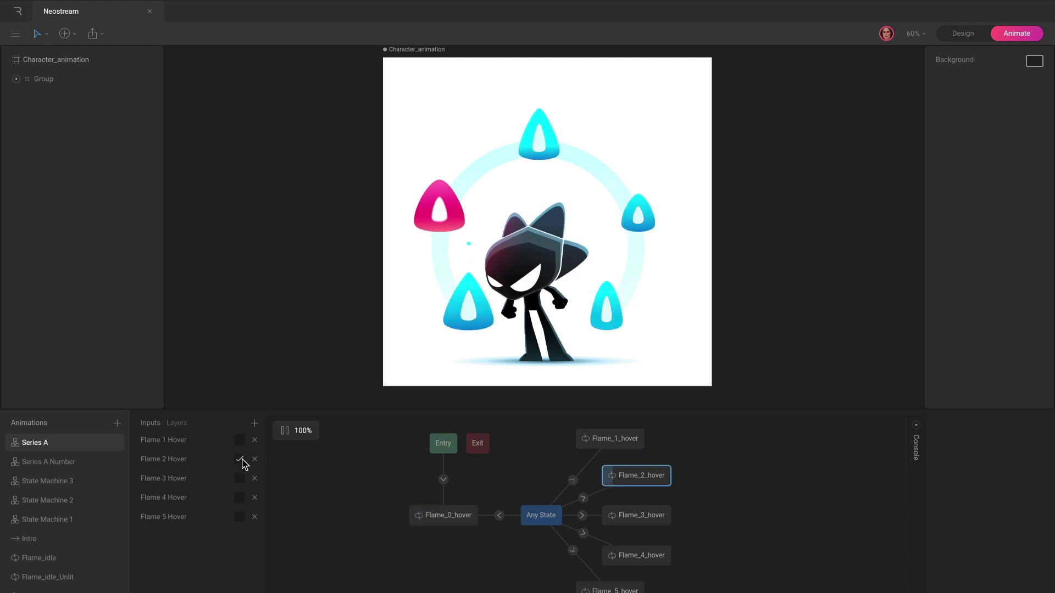
left_click(240, 459)
left_click(240, 478)
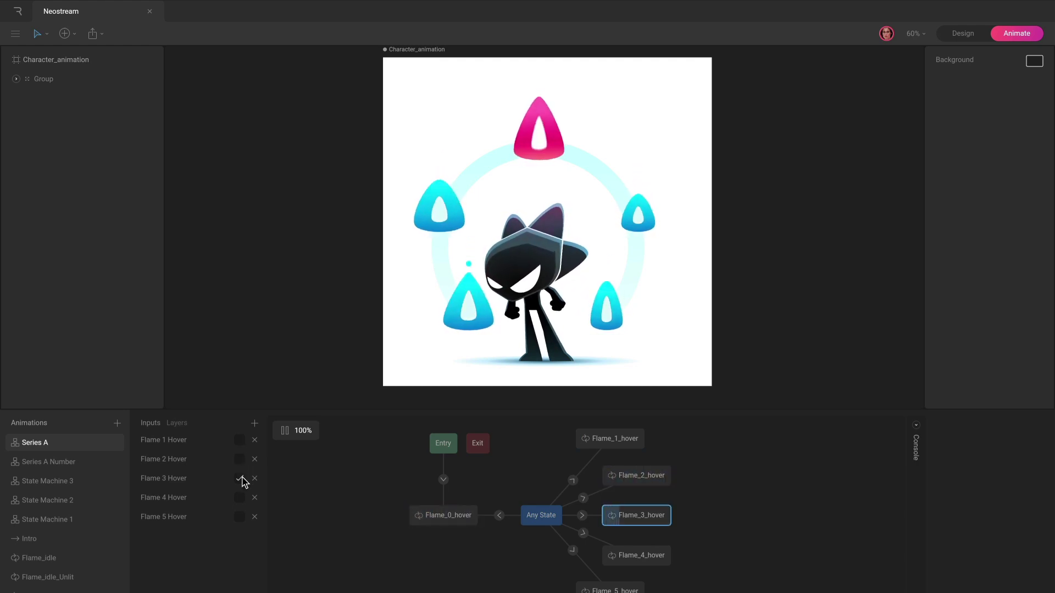
left_click(240, 478)
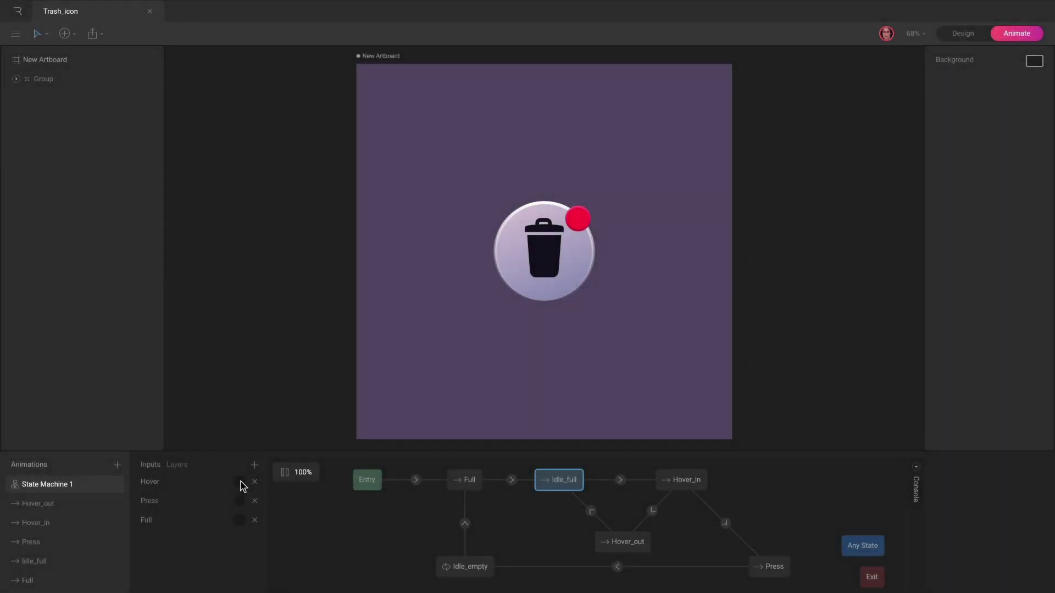
left_click(240, 483)
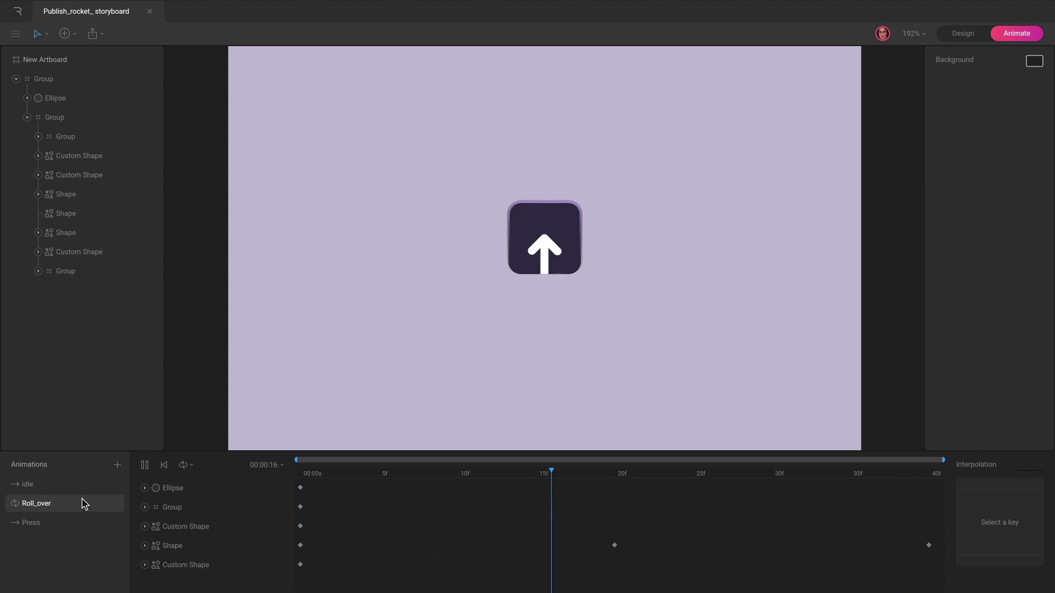
Preview the Press animation, then create State Machine 1 and show its empty graph
left_click(85, 521)
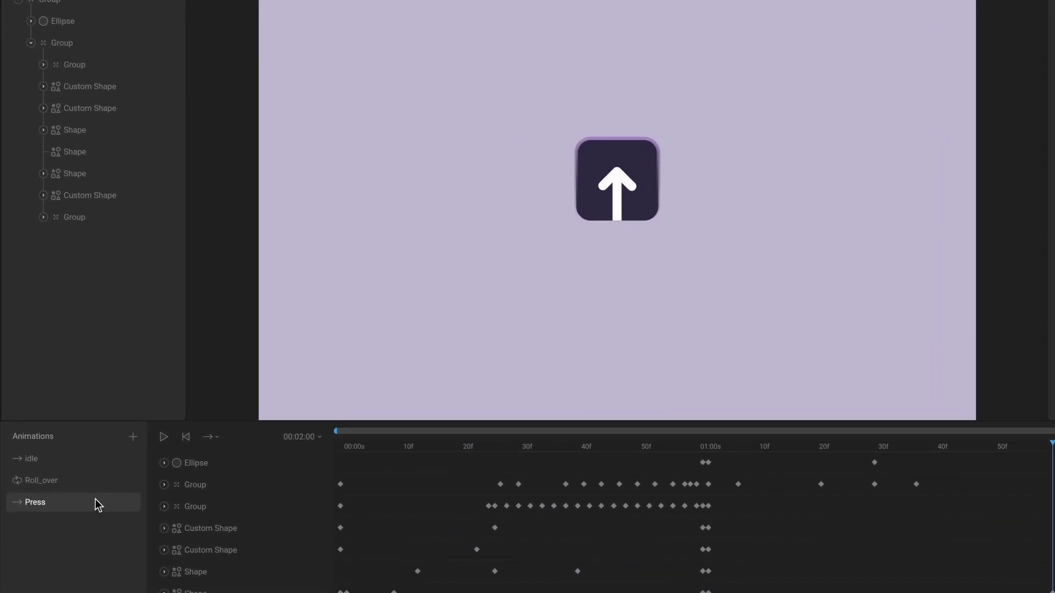
left_click(158, 392)
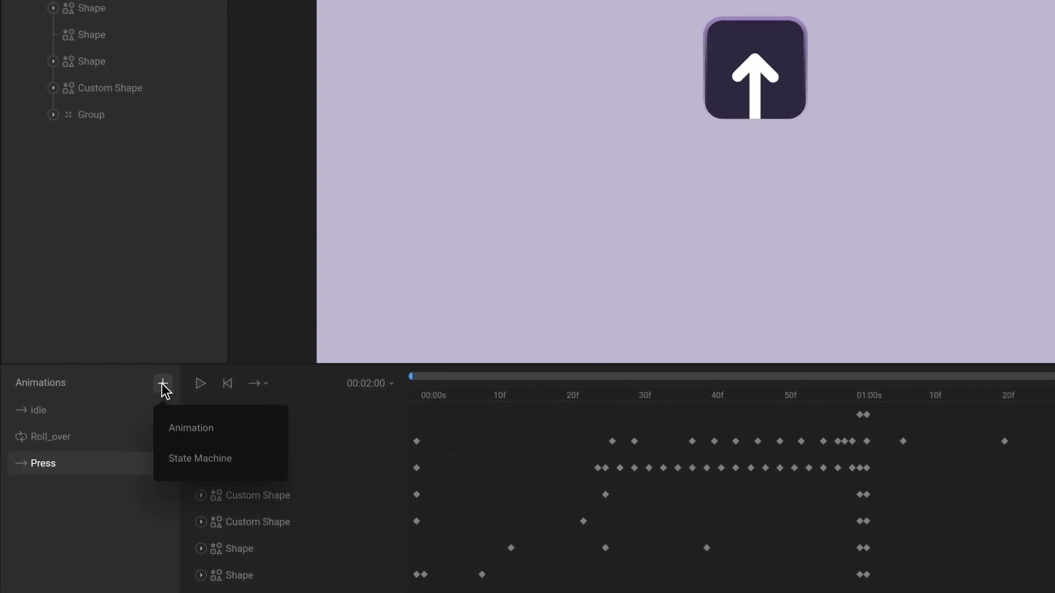
left_click(241, 456)
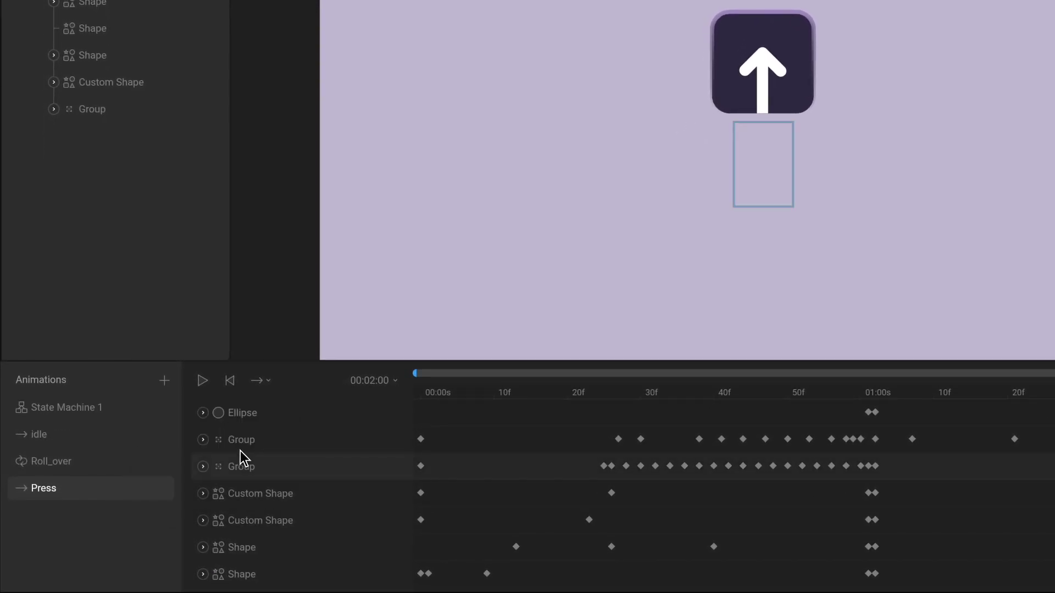
left_click(127, 408)
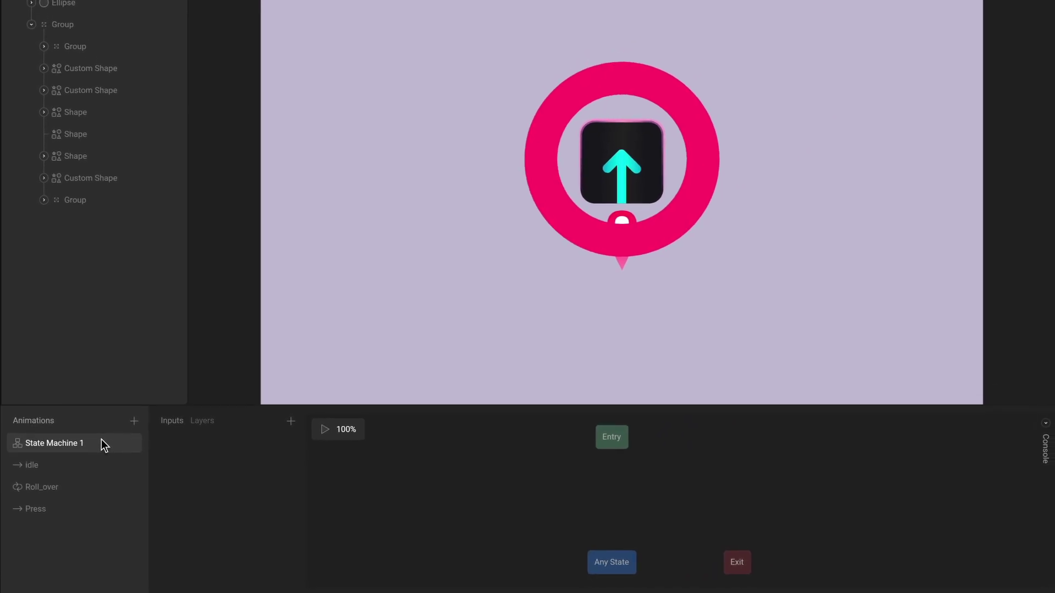
Place idle in the graph and add transitions Roll_over → Press and Press → idle
left_click_drag(84, 467, 455, 460)
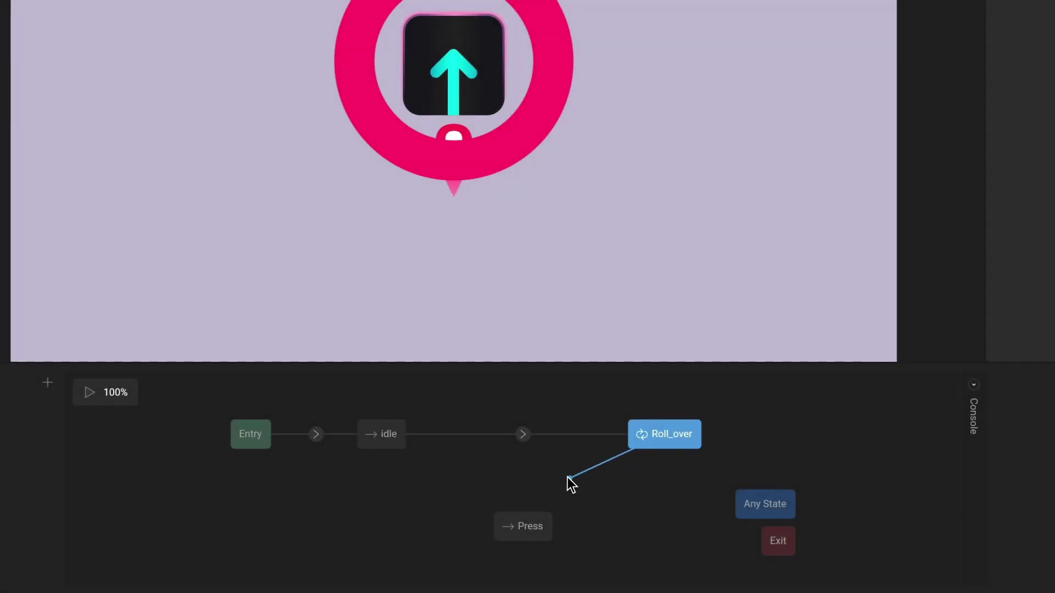
left_click_drag(567, 477, 535, 516)
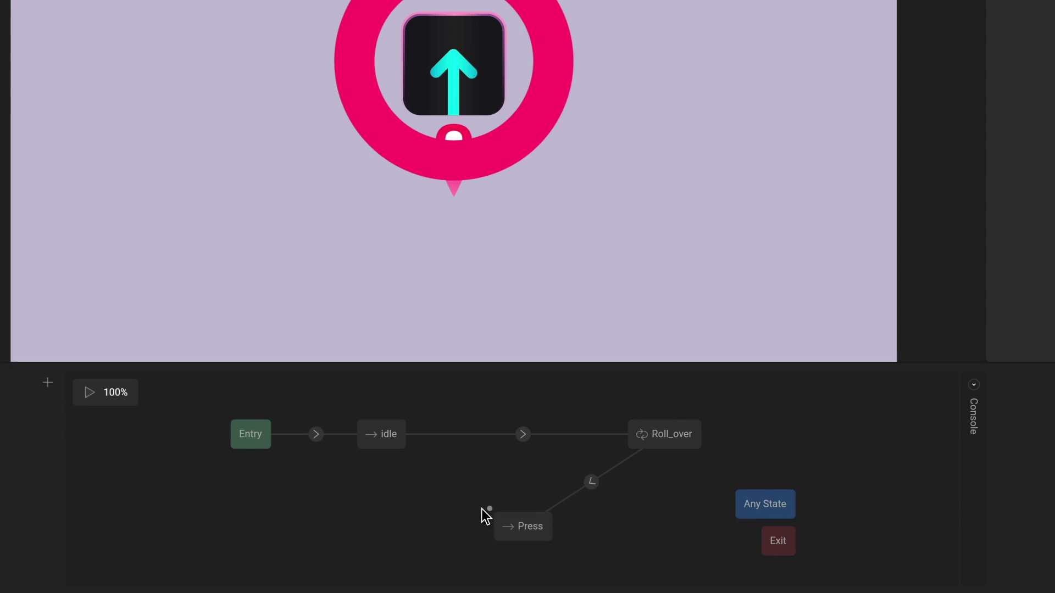
left_click_drag(482, 509, 401, 459)
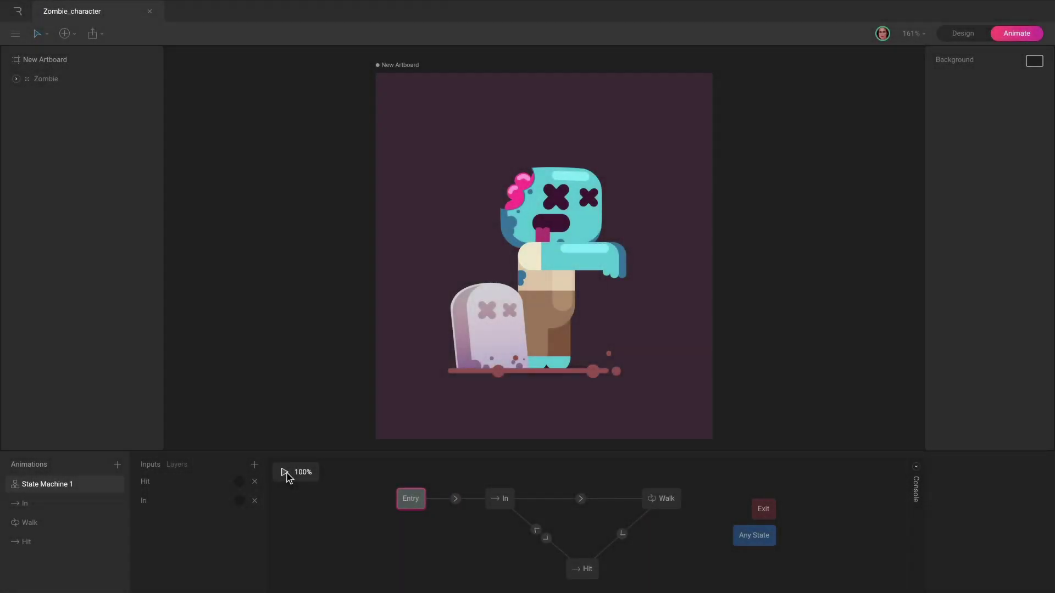
Play the zombie machine, enable Teddy's Succes, Fail and Cover_eyes_in inputs, and add an input
left_click(285, 471)
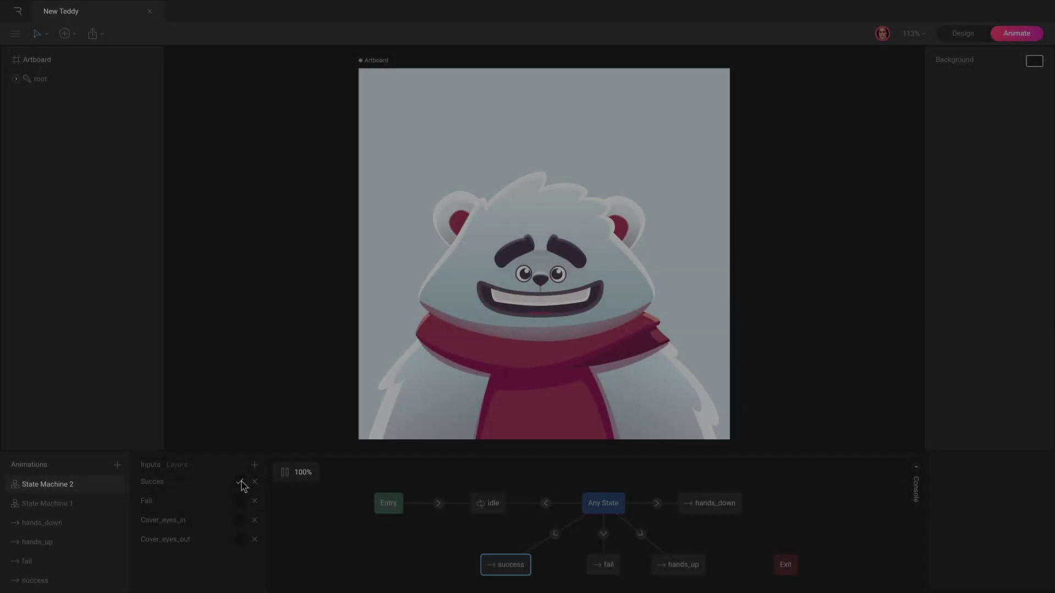
left_click(240, 481)
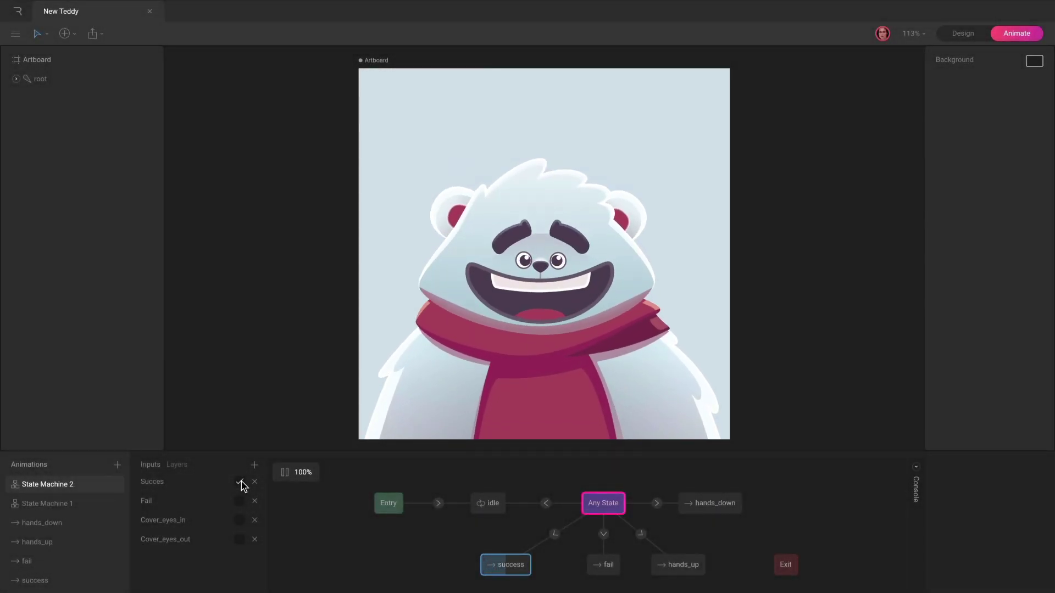
left_click(240, 501)
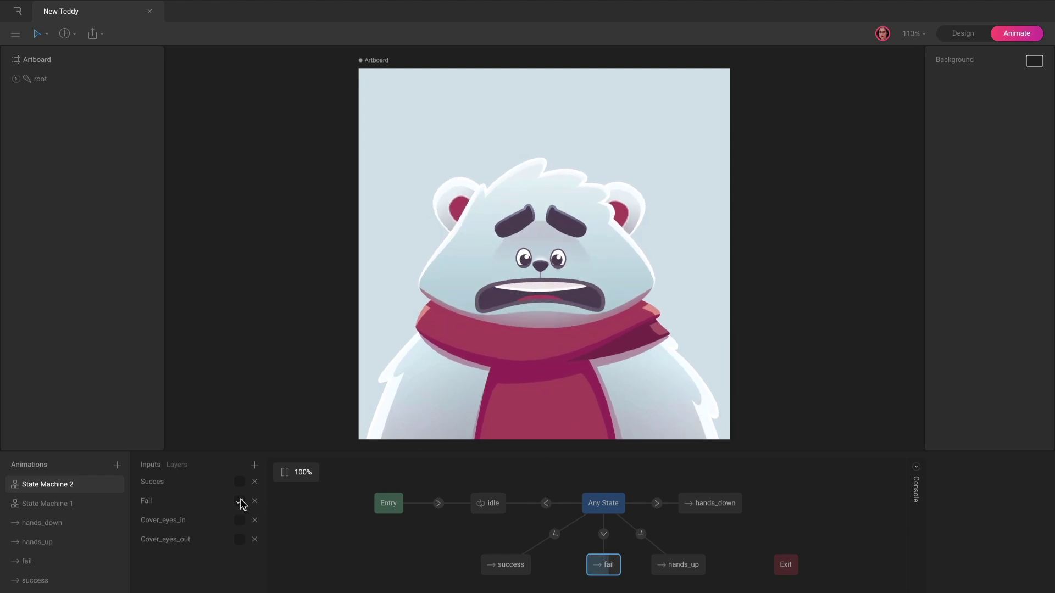
left_click(240, 520)
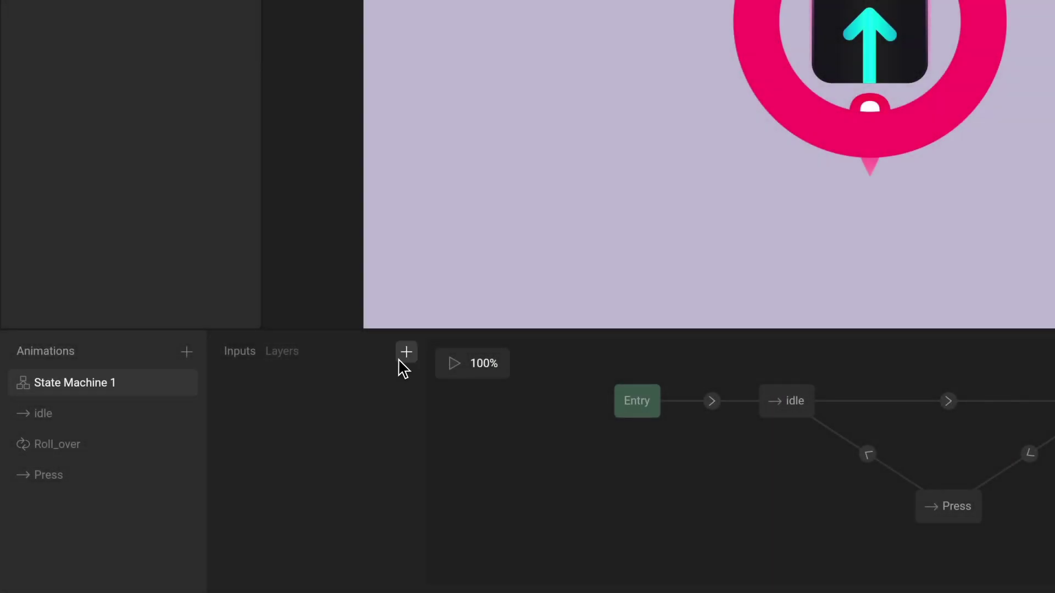
left_click(405, 356)
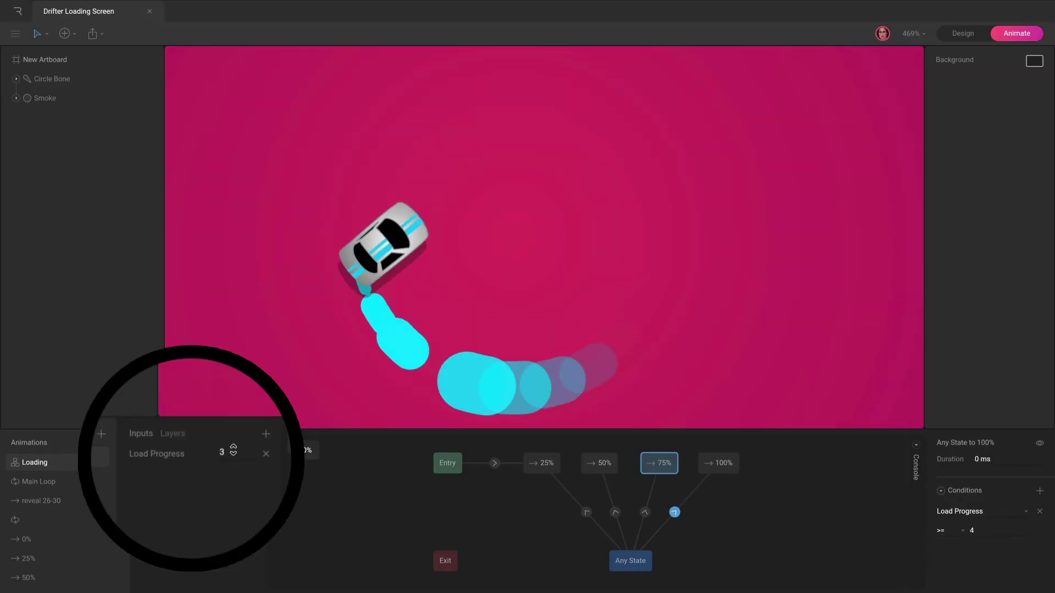
Set Drifter's Load Progress to 4, toggle Smiley's Toggle on and off, and fire Italia
type("4")
key("Return")
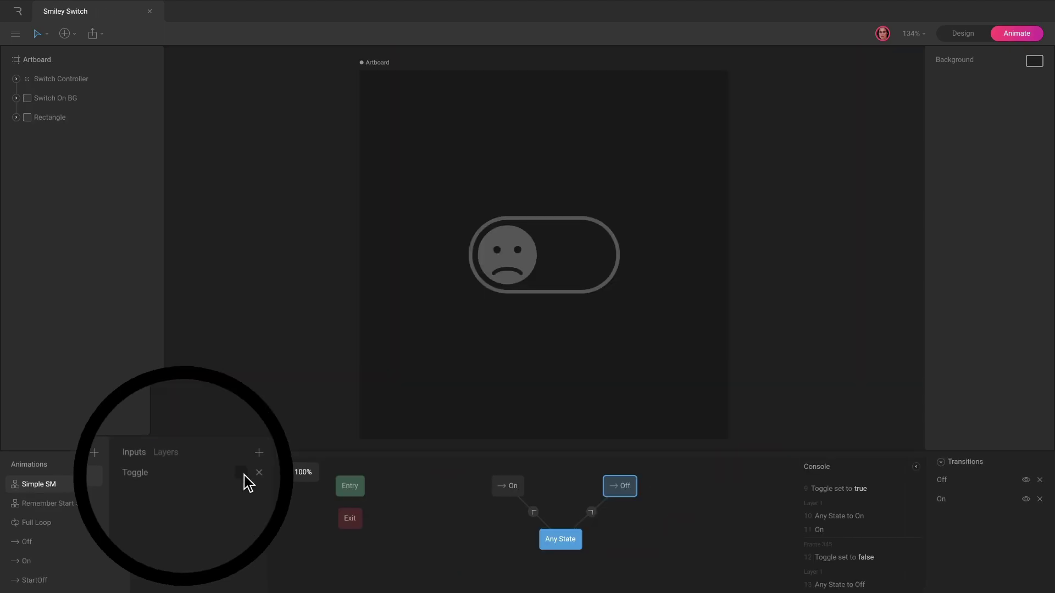
left_click(243, 475)
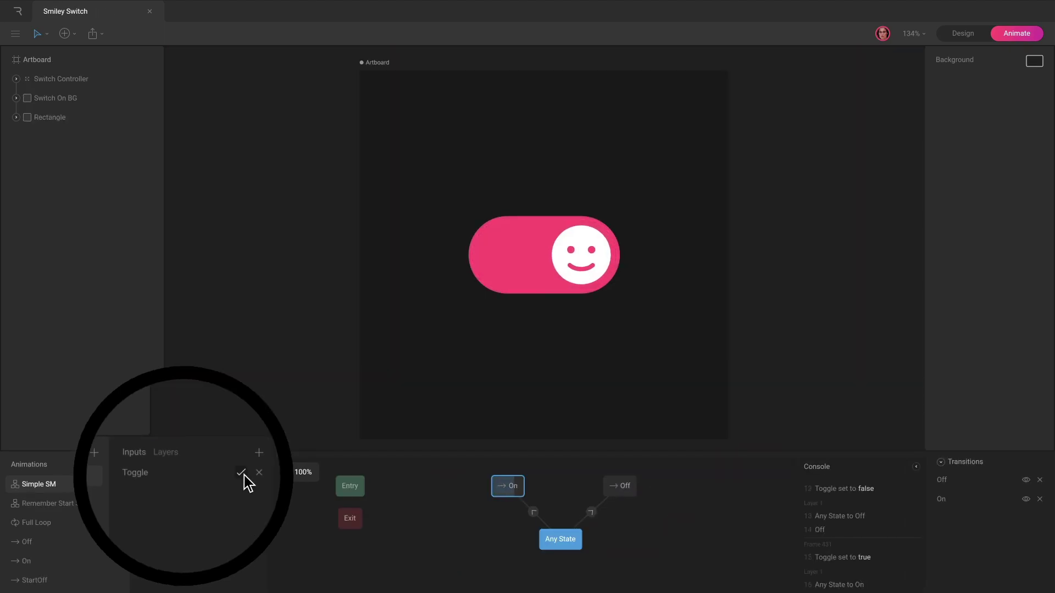
left_click(244, 476)
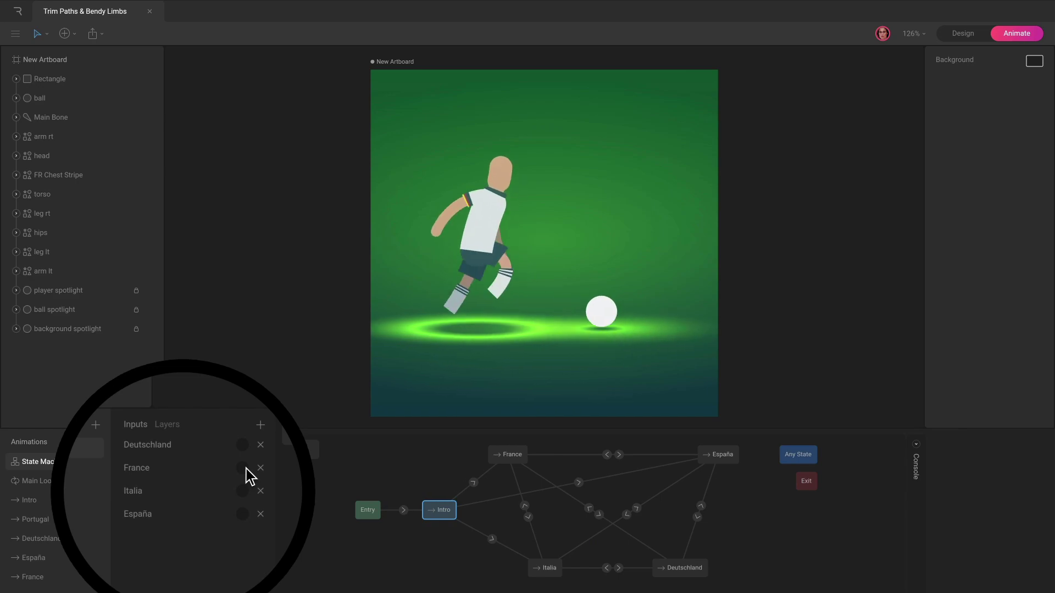
left_click(244, 491)
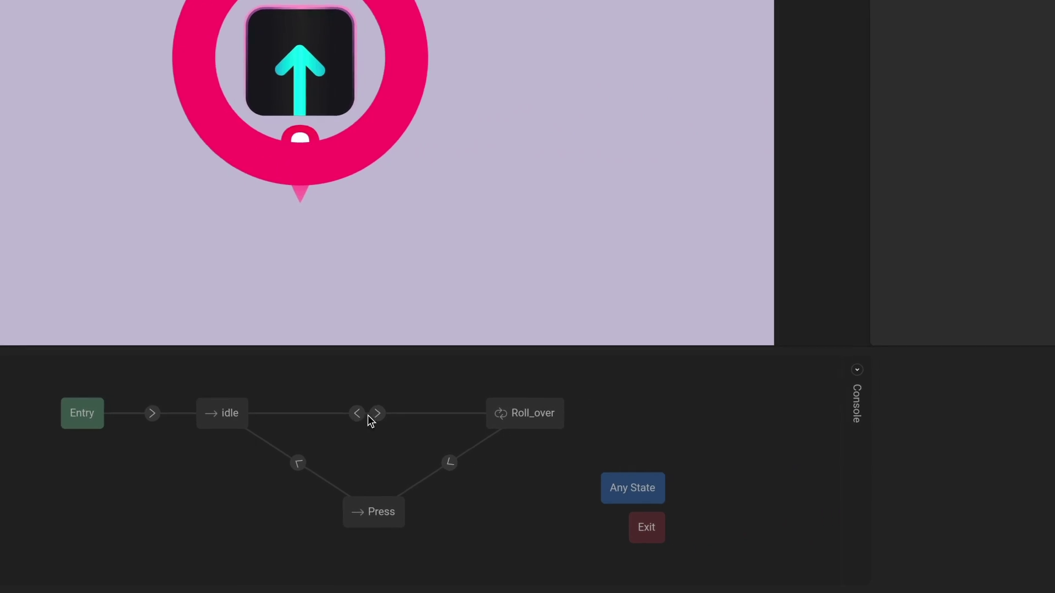
Select the idle to Roll_over transition to show its settings in the Inspector
left_click(376, 414)
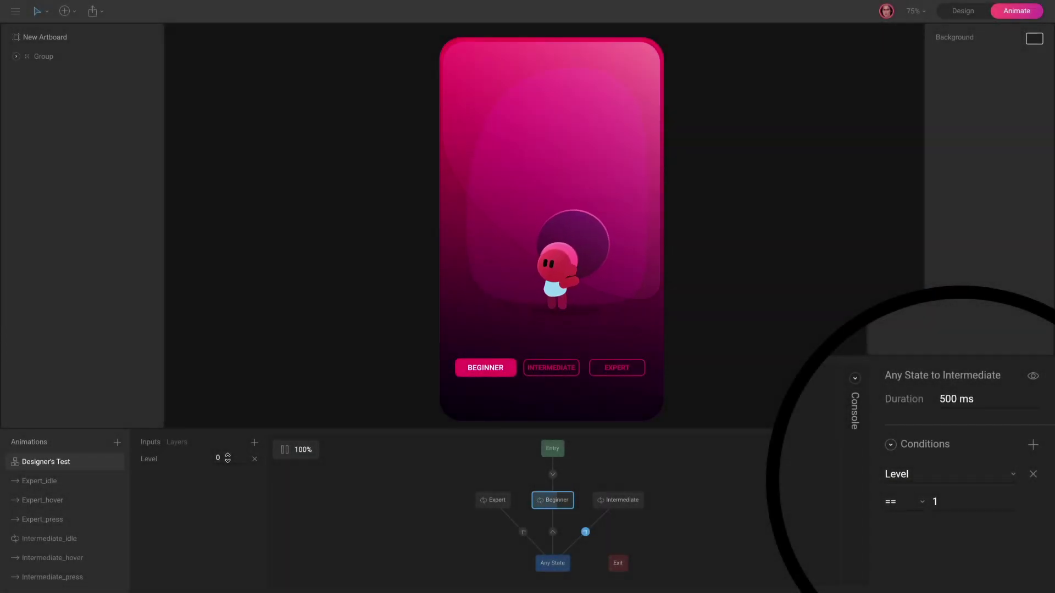
Enter Level values 2, 0 and 1 repeatedly, switching between Expert, Beginner and Intermediate
type("2")
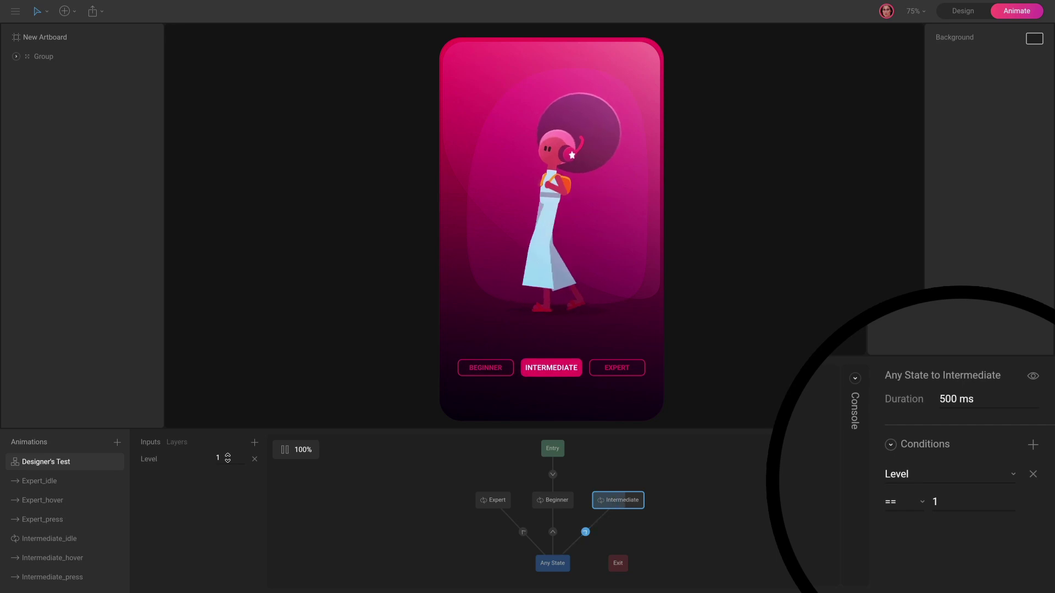
key("Return")
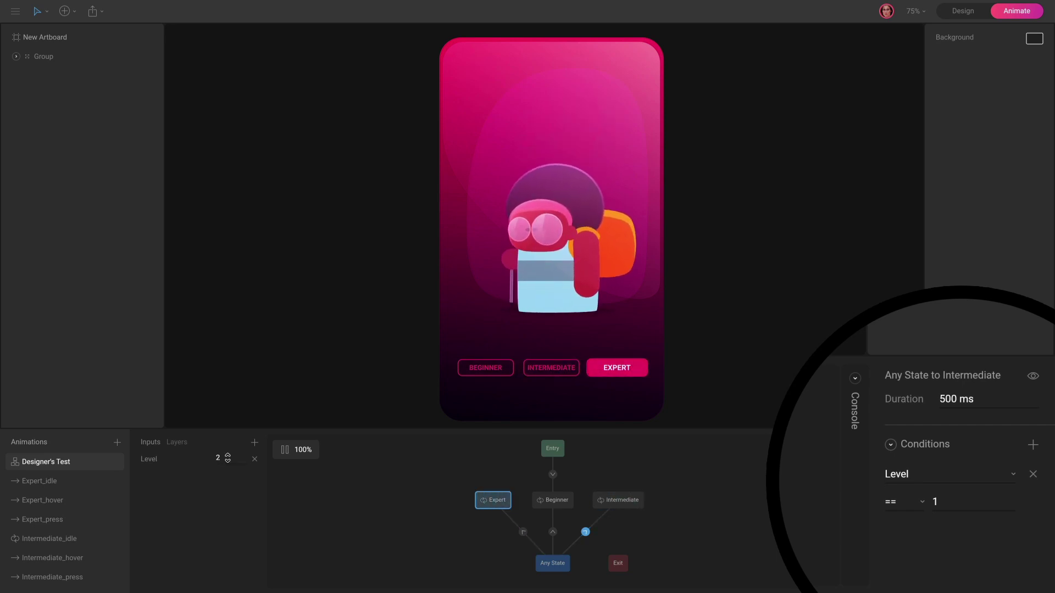
key("Return")
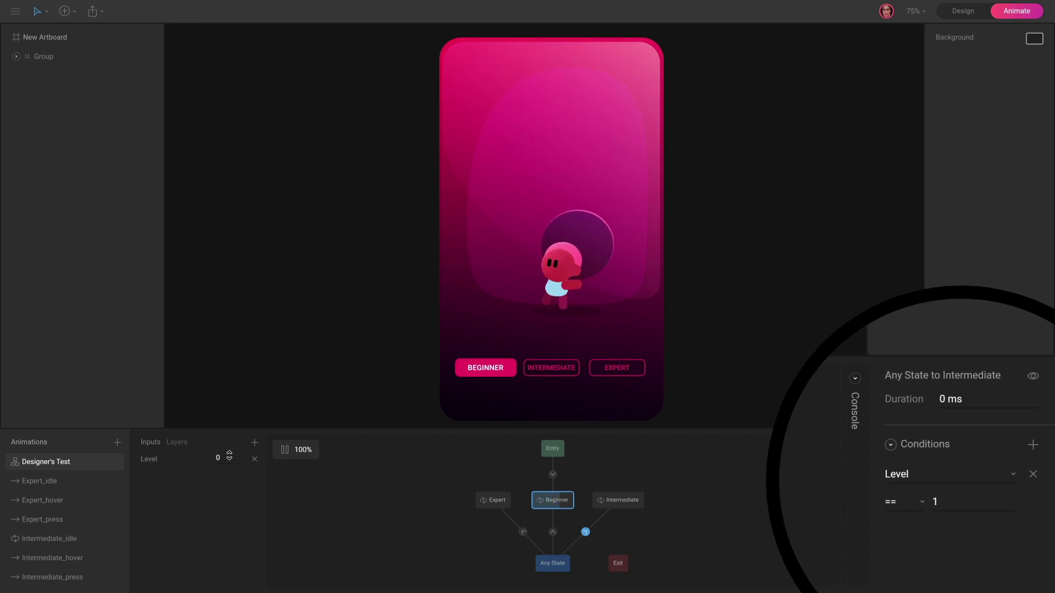
key("Return")
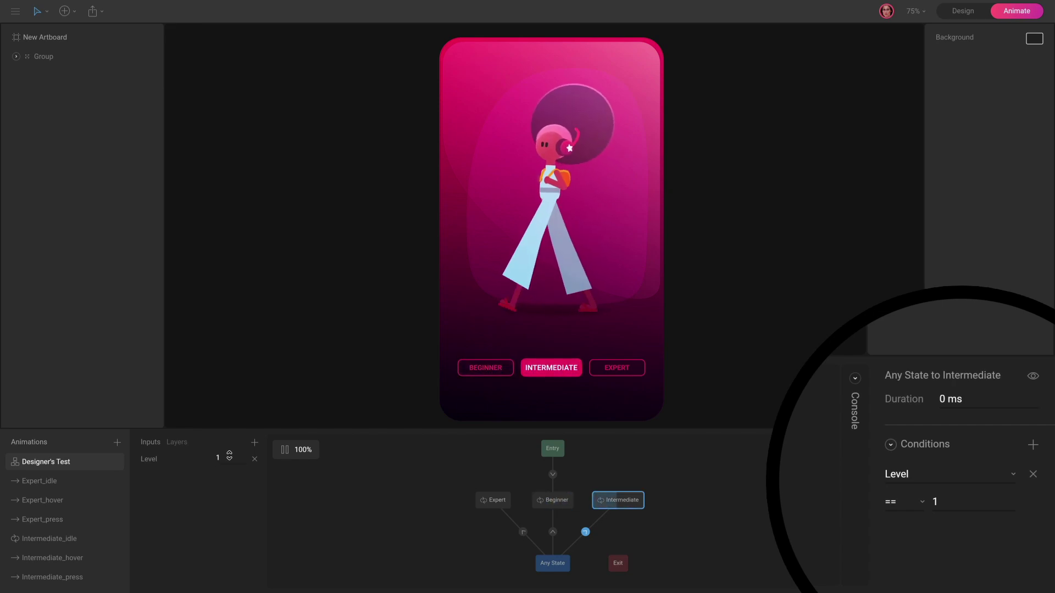
left_click(223, 458)
type("2")
key("Return")
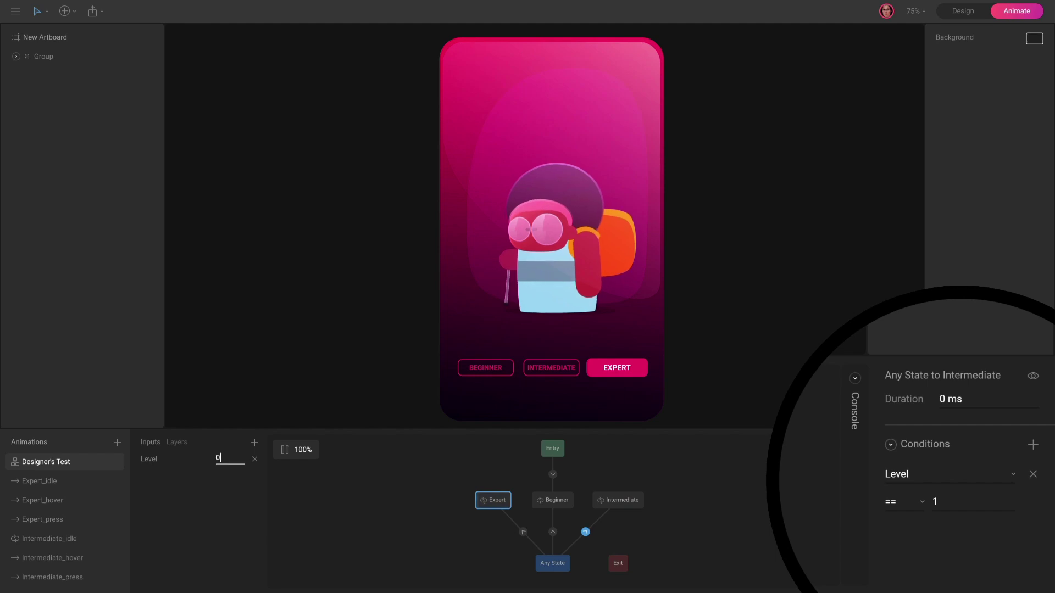
type("0")
key("Return")
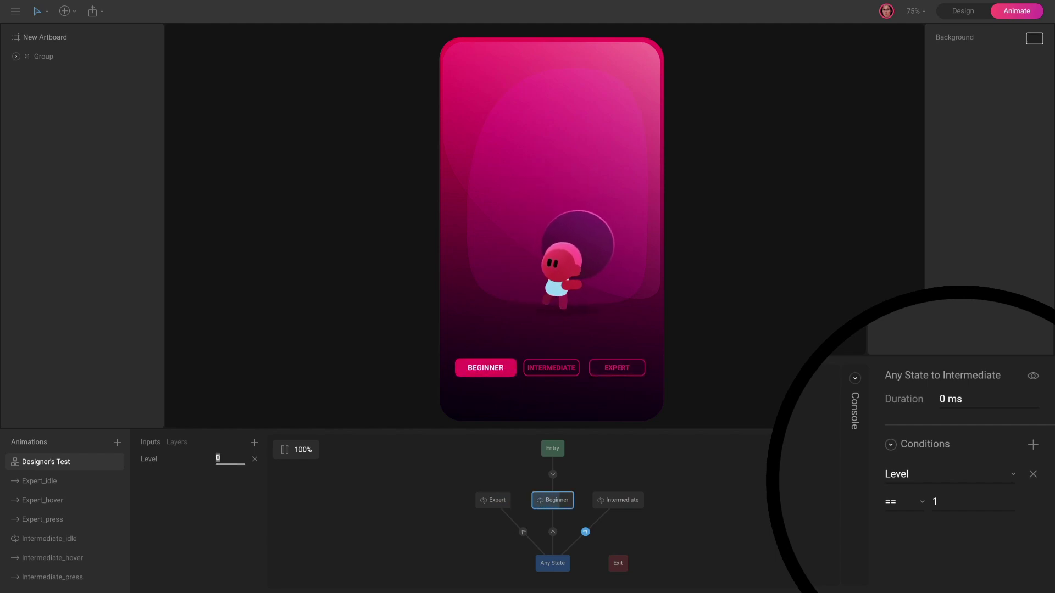
type("1")
key("Return")
key("Return")
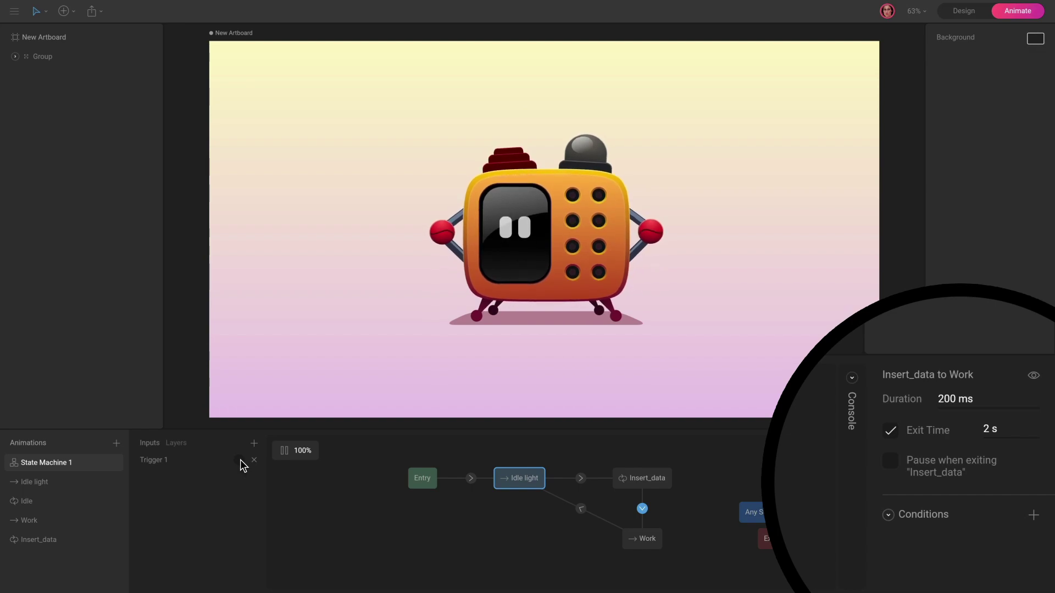
Fire Trigger 1 and set the Insert_data to Work exit time to 100
left_click(240, 461)
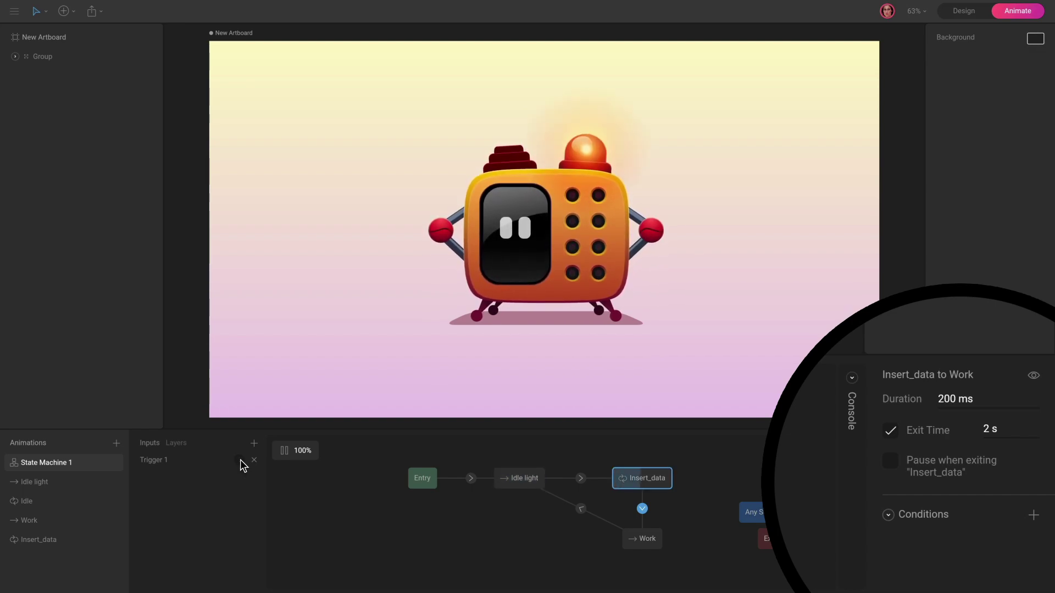
left_click(990, 429)
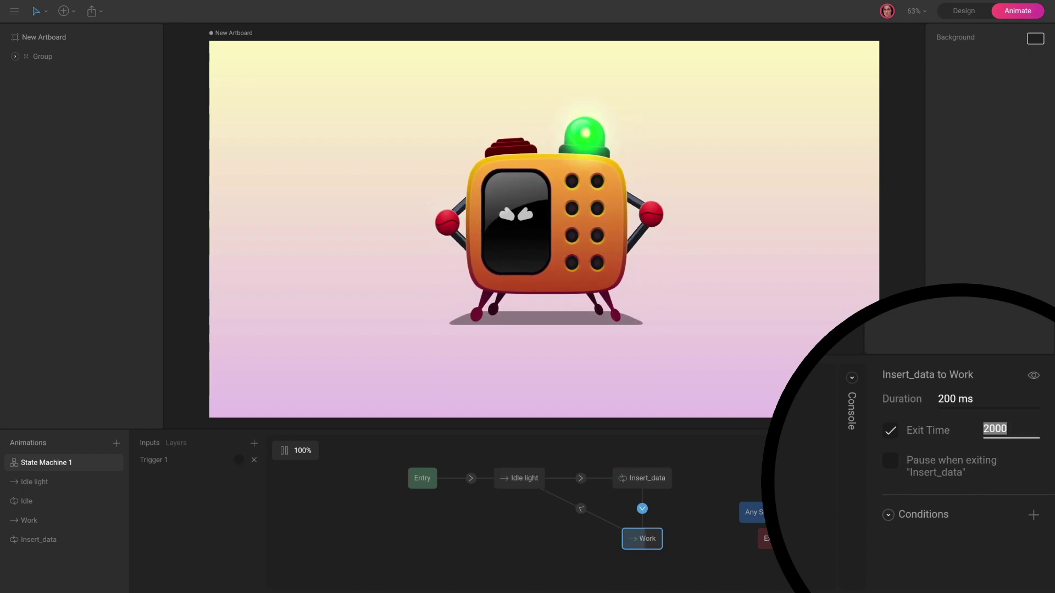
type("100")
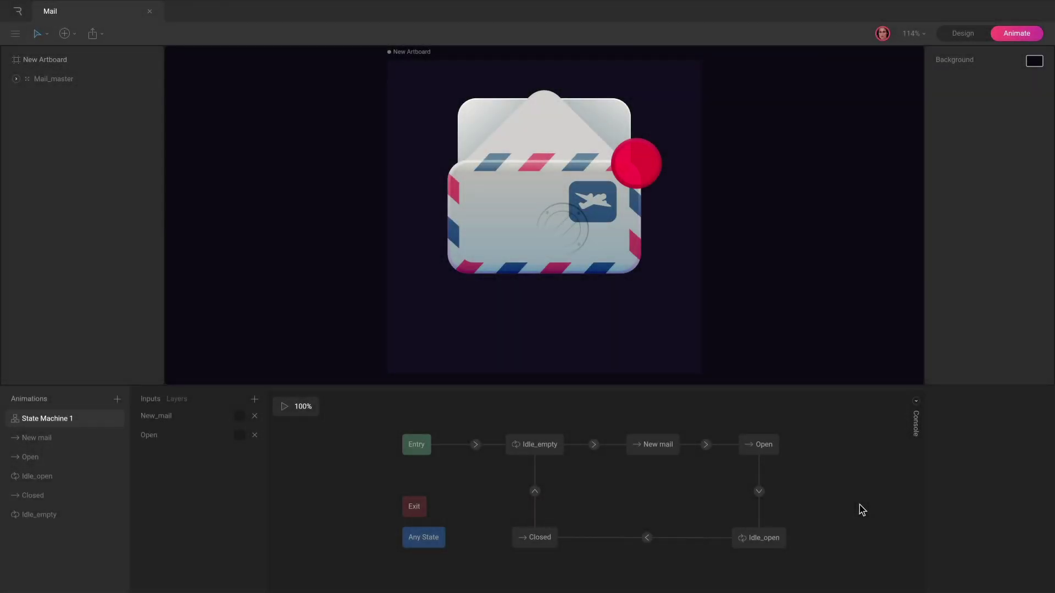
Inspect the Open to Idle_open and Idle_empty to New mail transitions
left_click(759, 492)
left_click(594, 445)
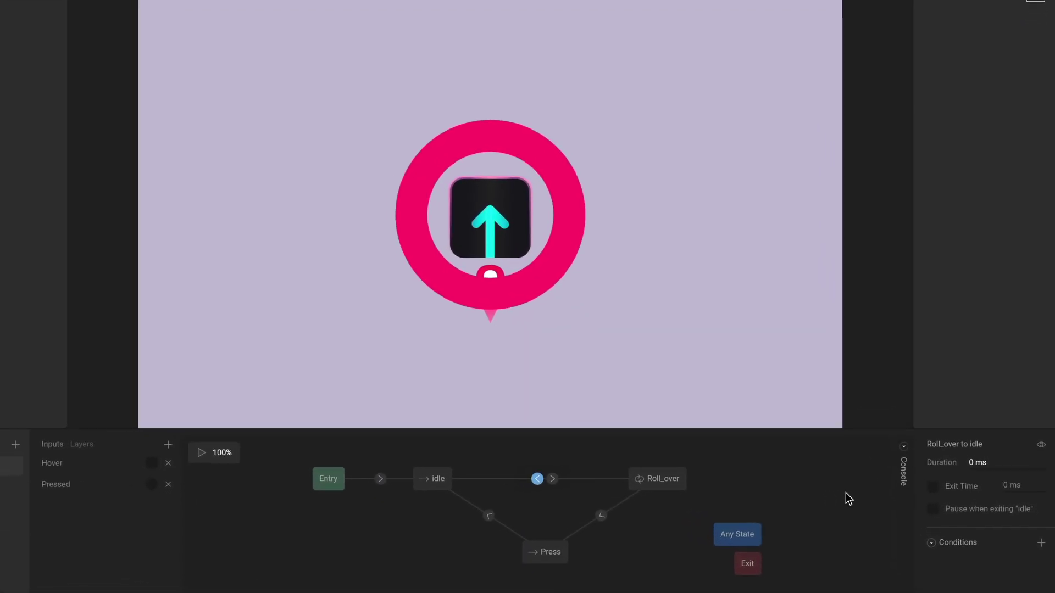
Add a condition to Roll_over → idle using the Hover input with value false
left_click(1041, 542)
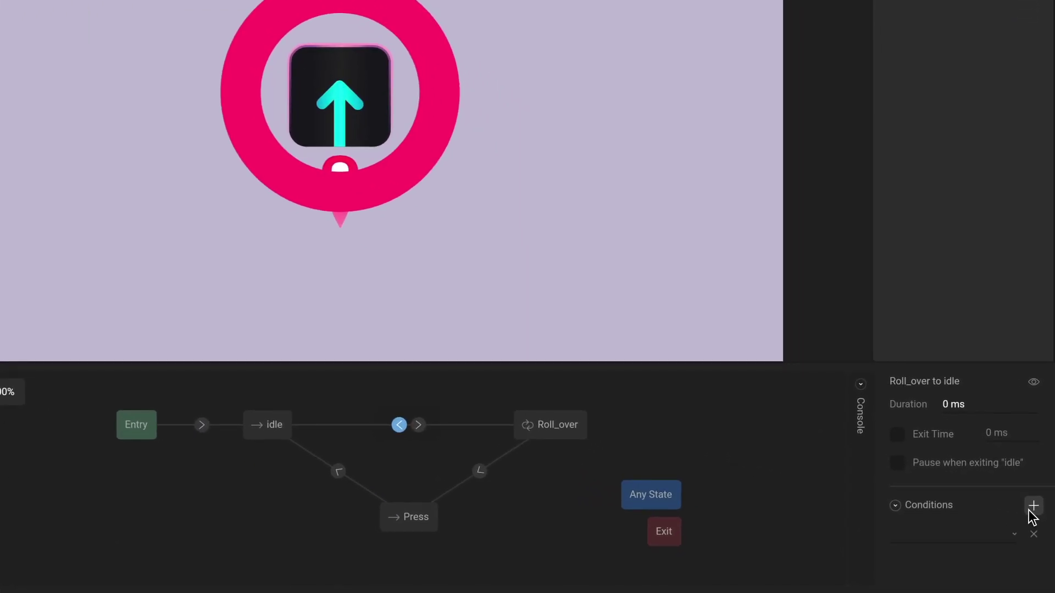
left_click(964, 535)
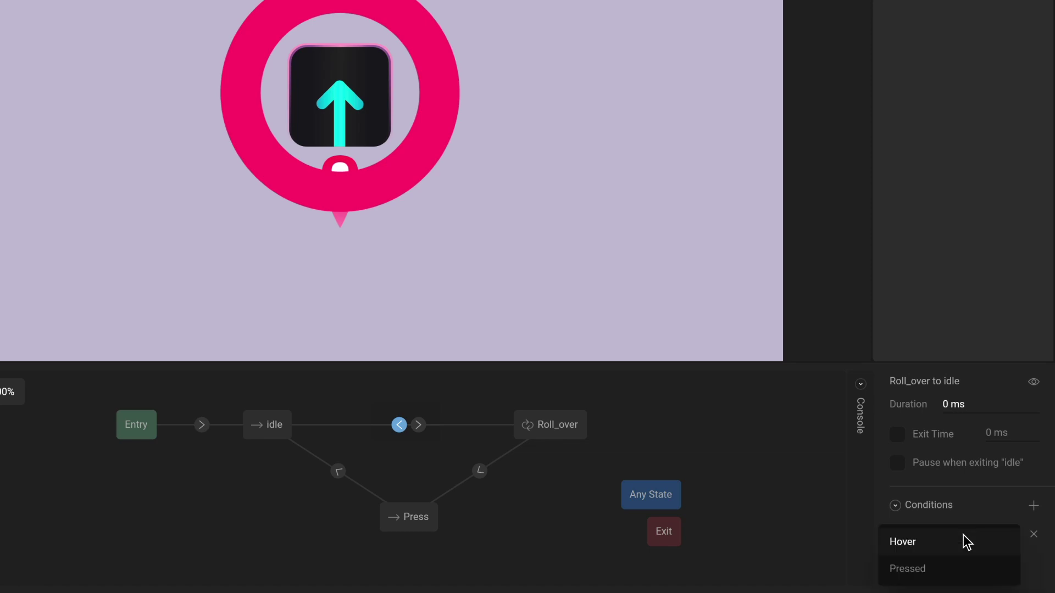
left_click(963, 541)
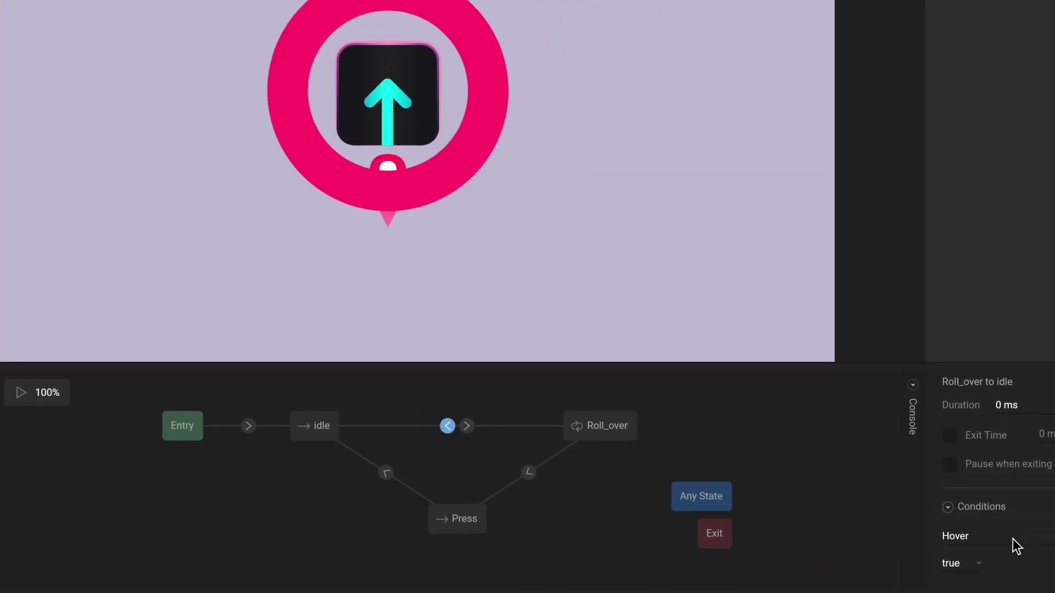
left_click(972, 561)
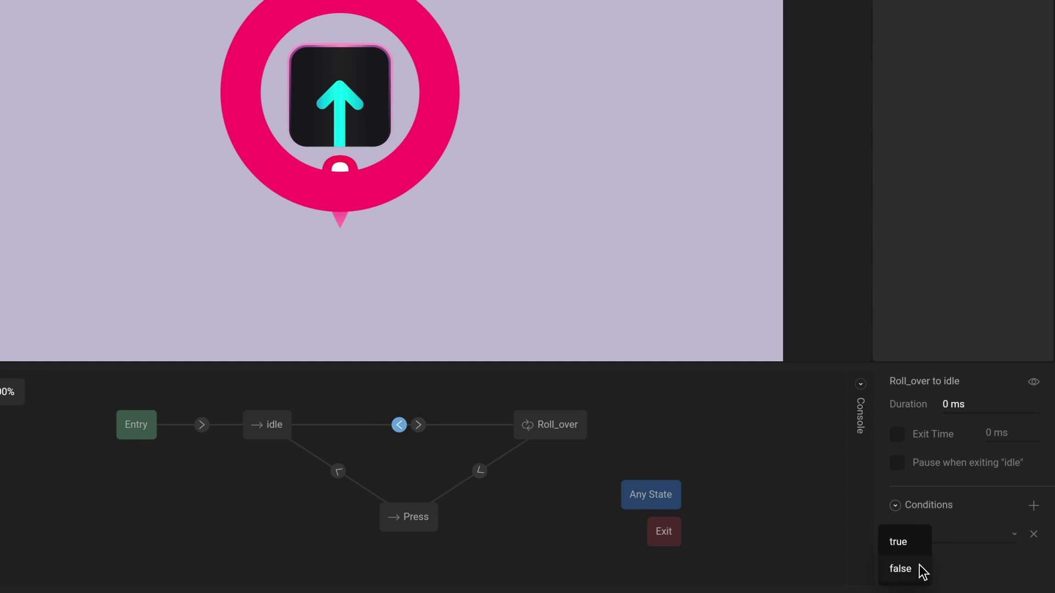
left_click(901, 568)
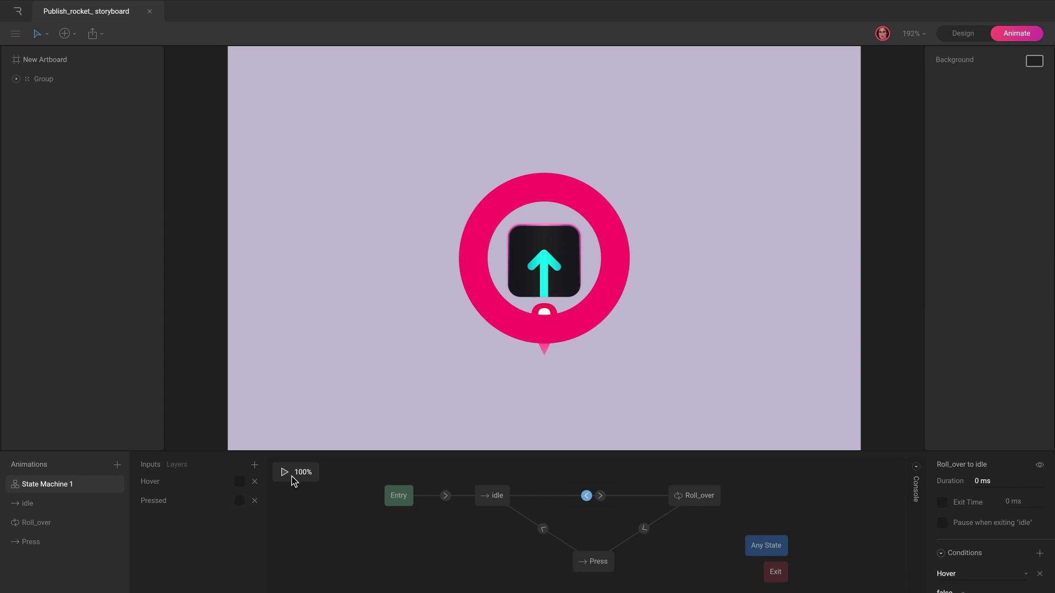
Play the rocket button state machine and fire Pressed twice to launch the rocket
left_click(291, 474)
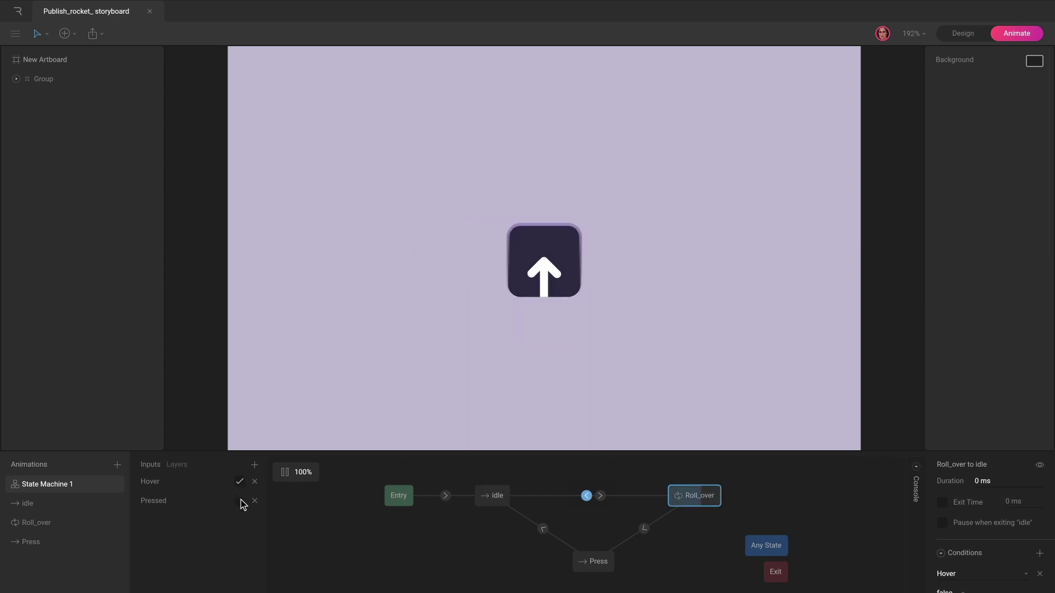
left_click(240, 501)
left_click(240, 483)
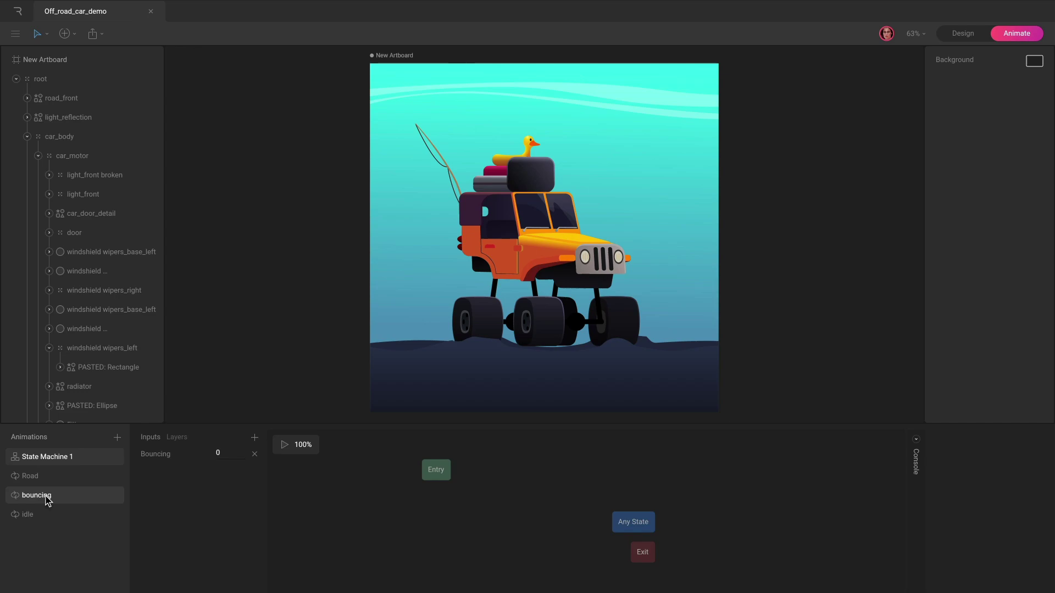
Add the bouncing animation as a Blend state and raise Bouncing to 76.6
left_click_drag(46, 497, 200, 511)
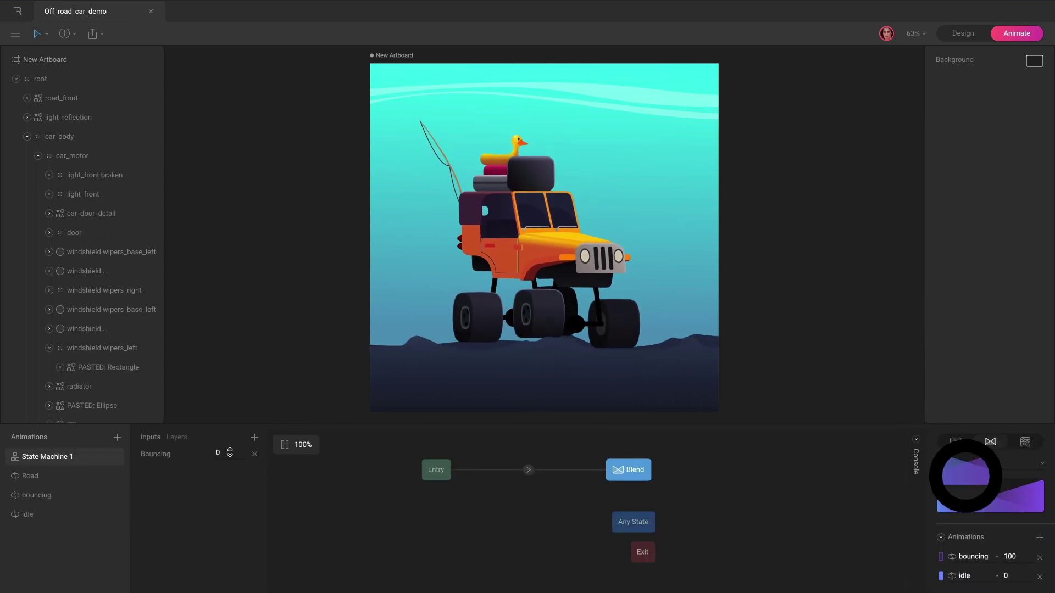
mouse_move(230, 453)
left_mouse_down()
mouse_move(232, 430)
mouse_move(232, 441)
left_mouse_up()
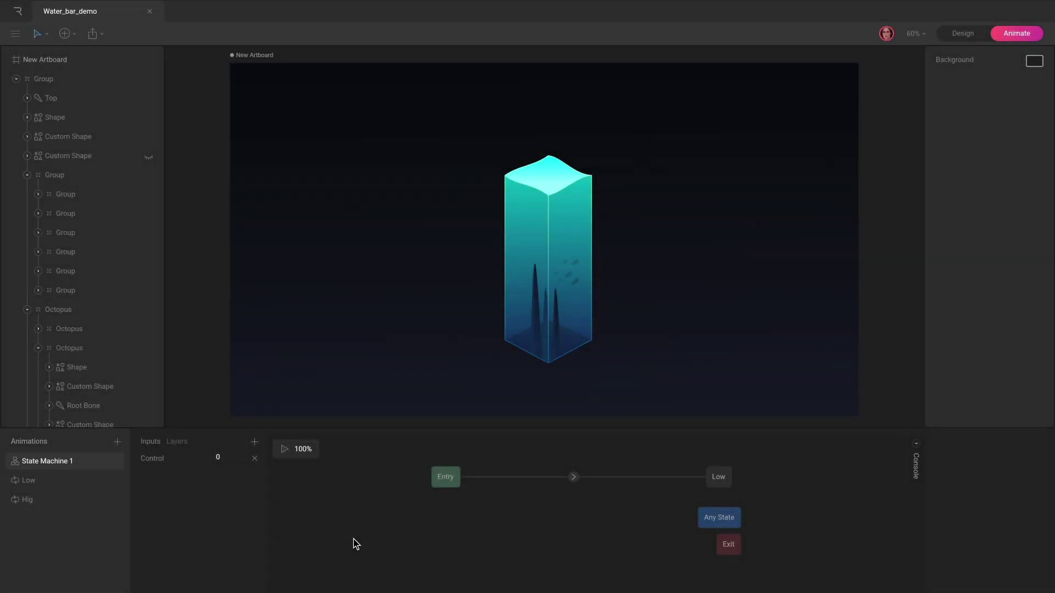
View the Low state's shallow water animation, then the Hig animation's tall water timeline
left_click(714, 477)
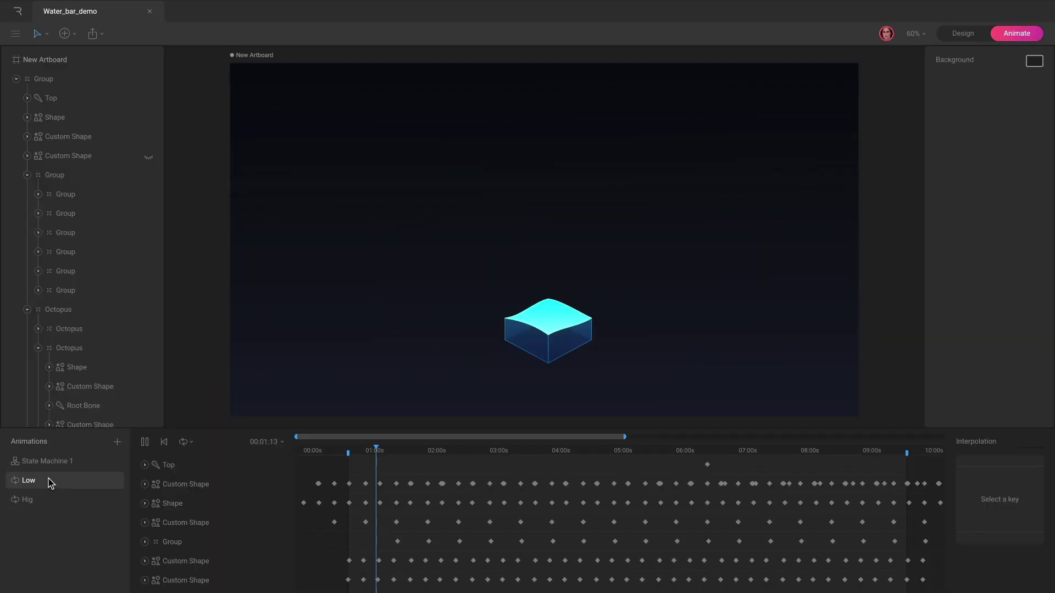
left_click(55, 501)
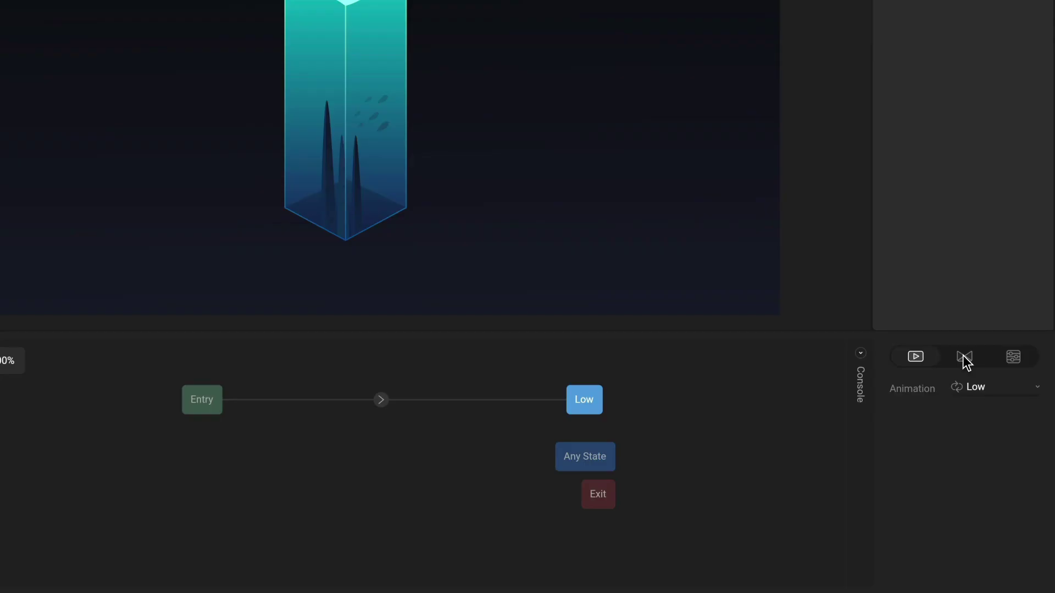
Make the state a Blend driven by the Control input, with Low in the first row
left_click(963, 359)
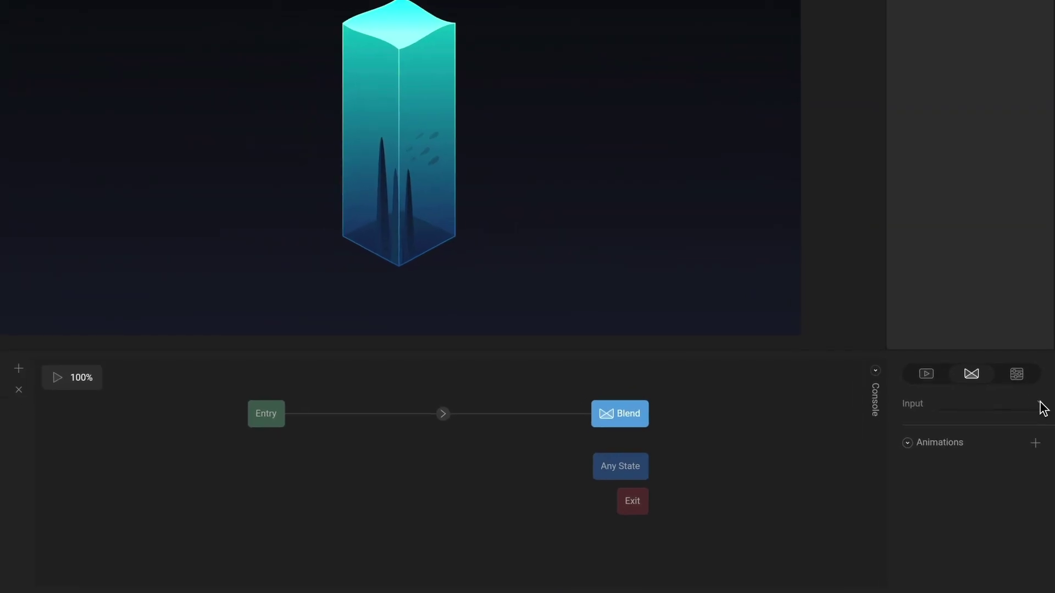
left_click(1042, 418)
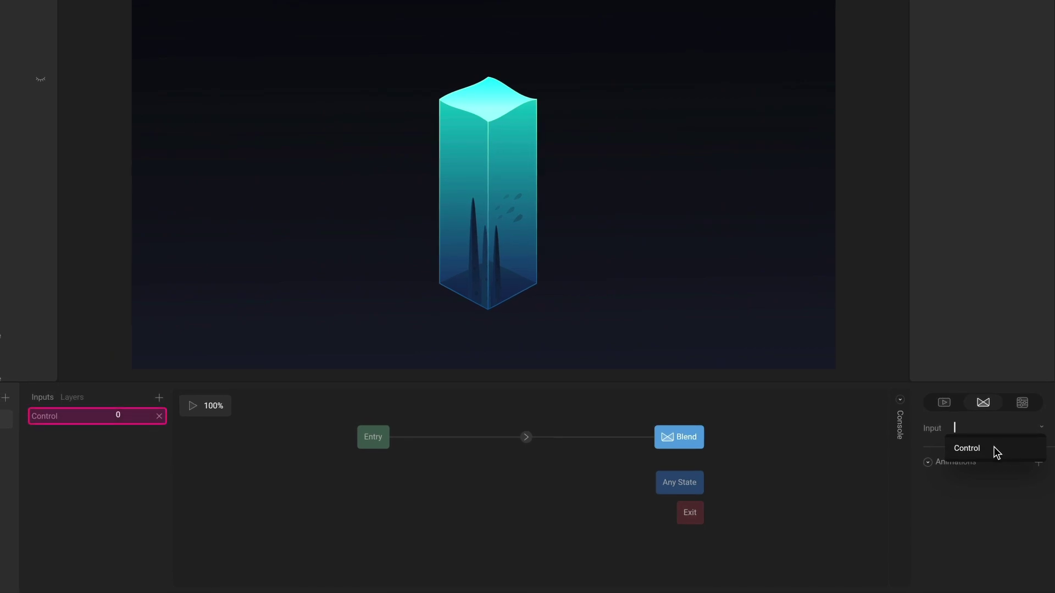
left_click(990, 439)
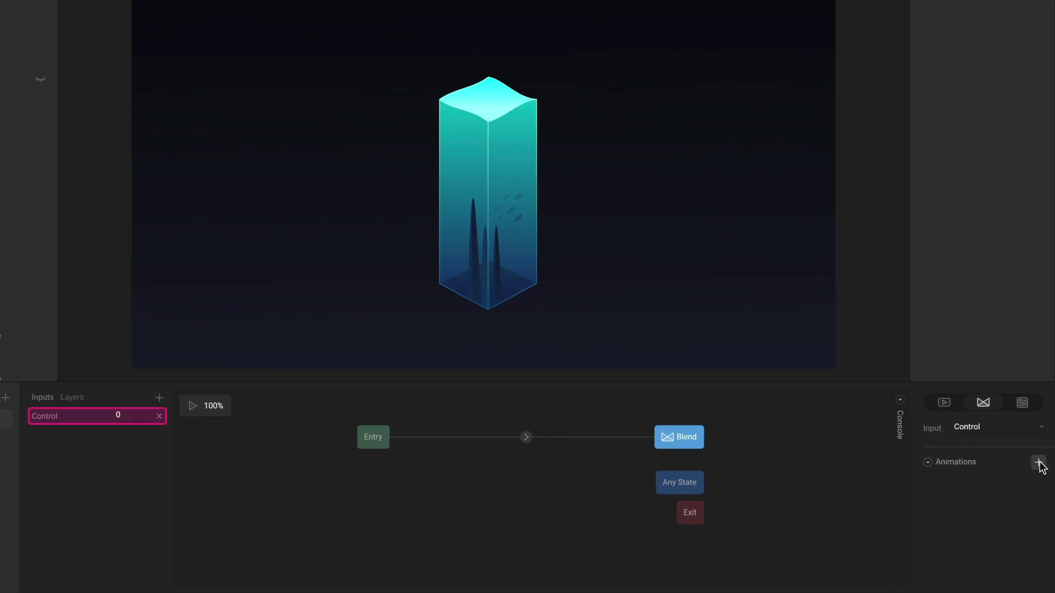
left_click(988, 484)
left_click(972, 503)
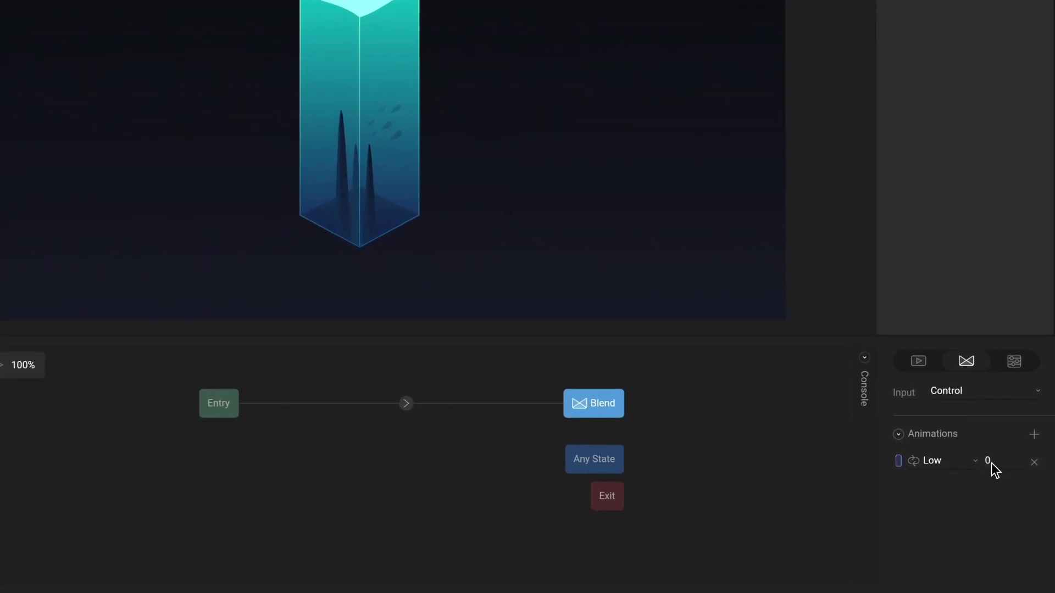
Add the Hig animation as a second blend row with value 100
left_click(1034, 435)
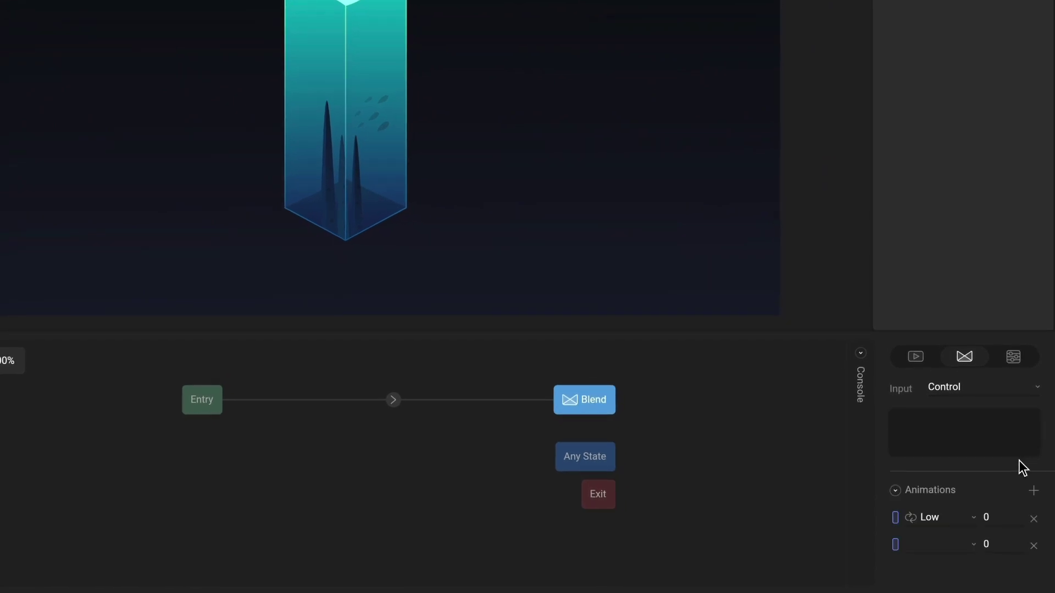
left_click(975, 545)
left_click(954, 572)
type("100")
key("Return")
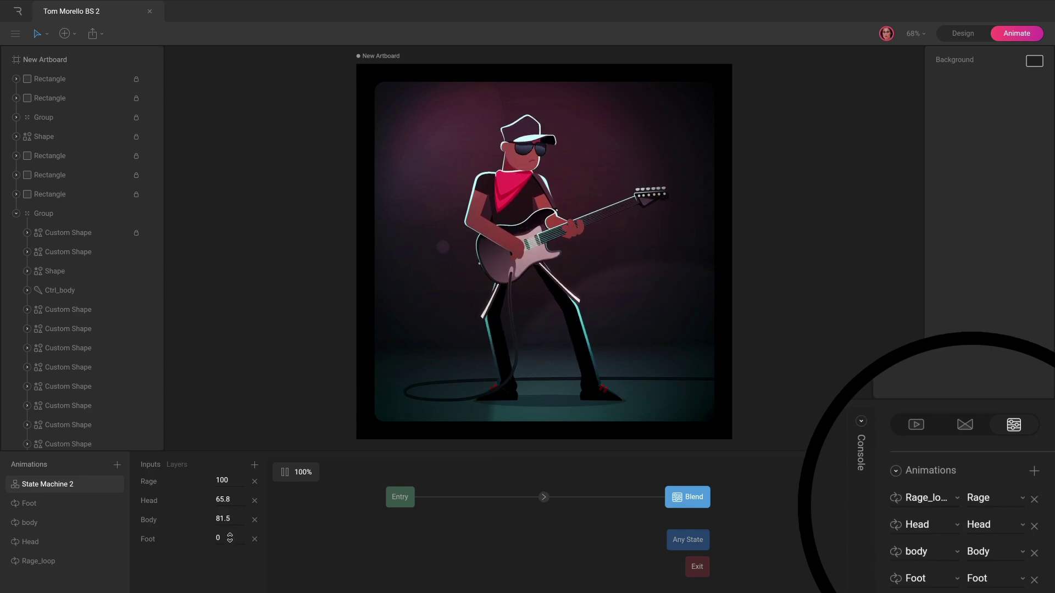
Scrub the guitarist's Foot input from 0 up to about 31.9
left_click_drag(220, 538, 228, 537)
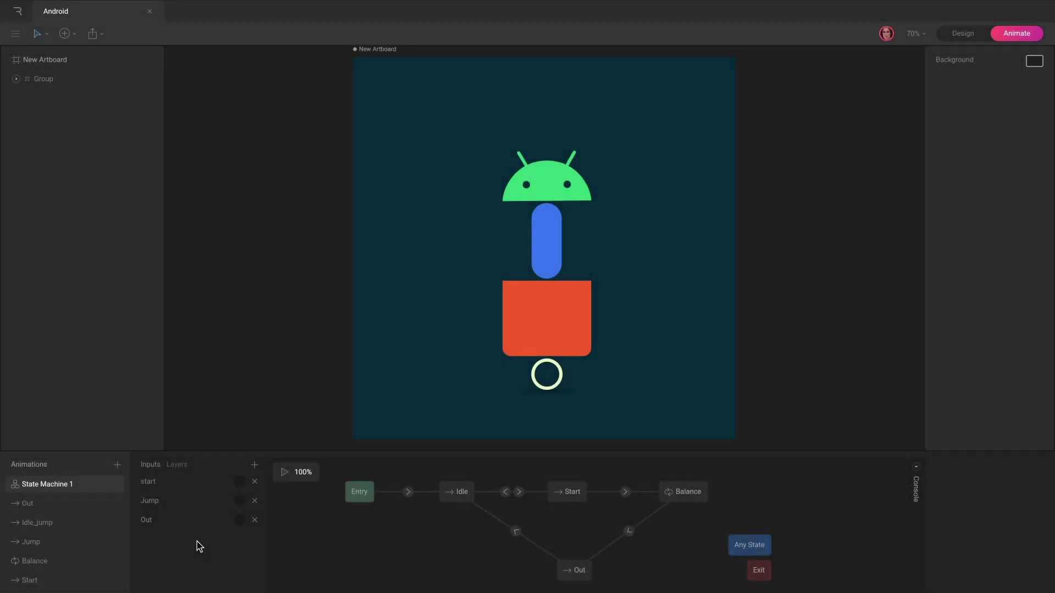
Inspect Layer 2 and Layer 1 of the Android state machine, then return to Inputs
left_click(177, 464)
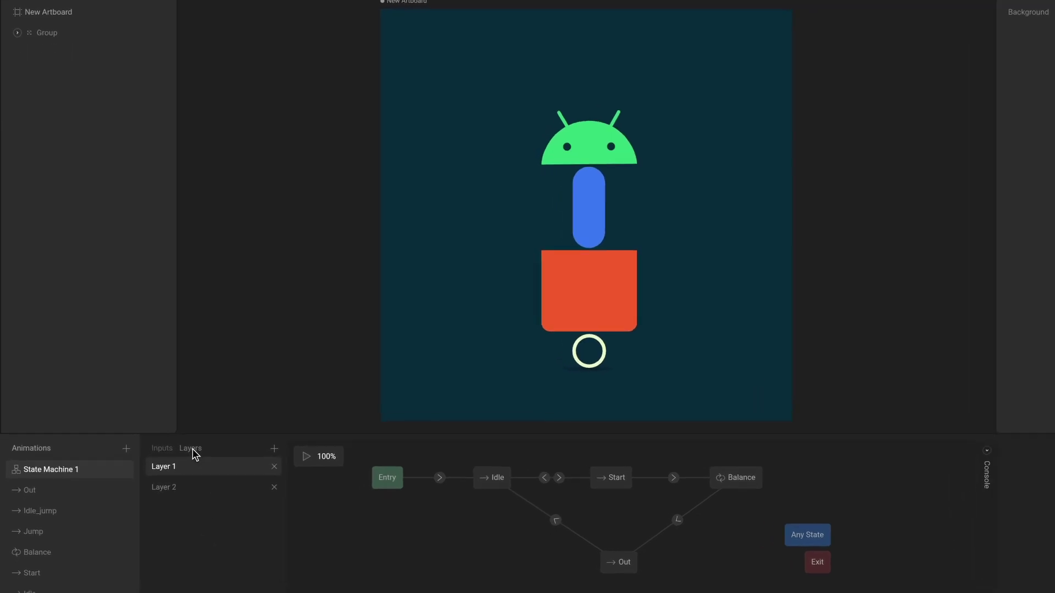
left_click(192, 486)
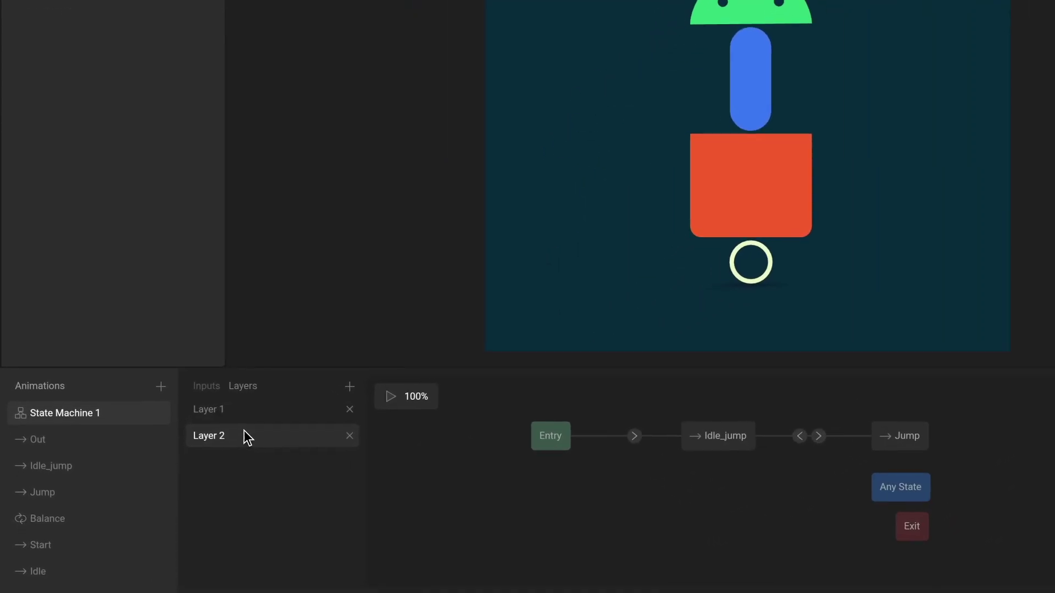
left_click(258, 405)
left_click(210, 380)
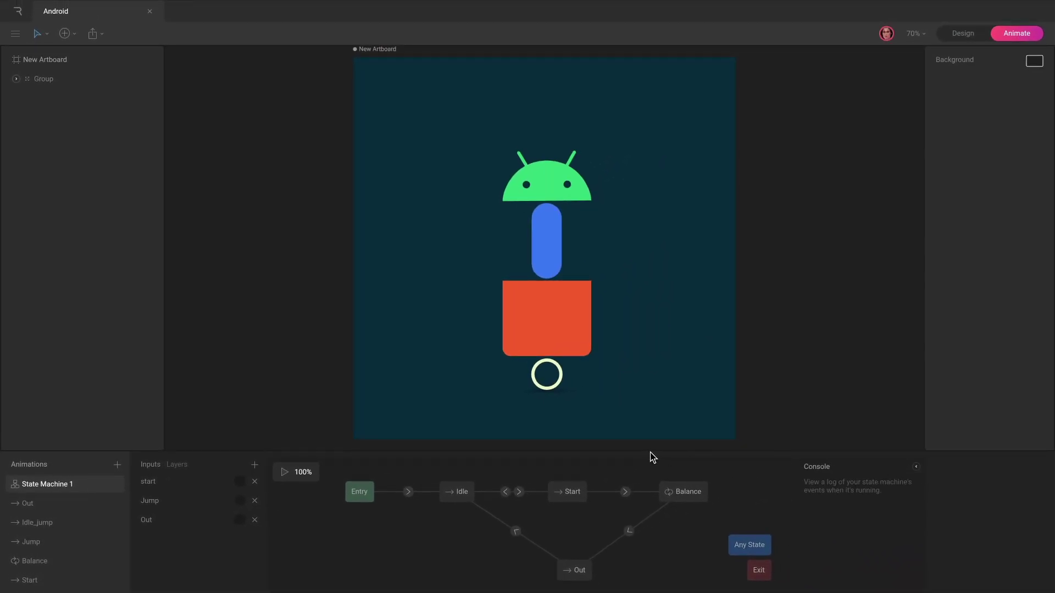
Run the Android state machine: set start, fire Jump twice, then set Out
left_click(285, 473)
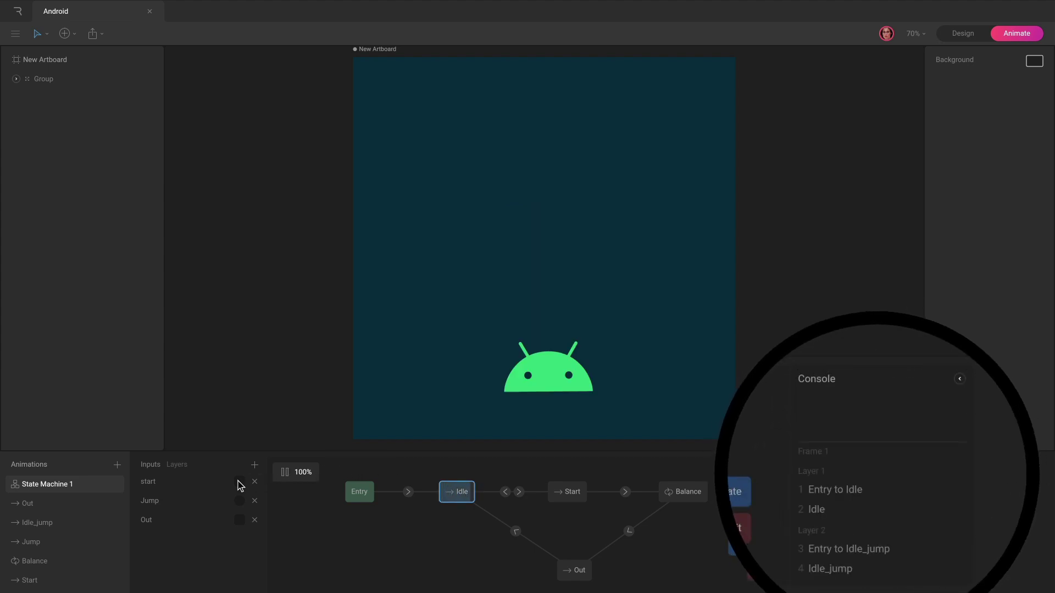
left_click(239, 481)
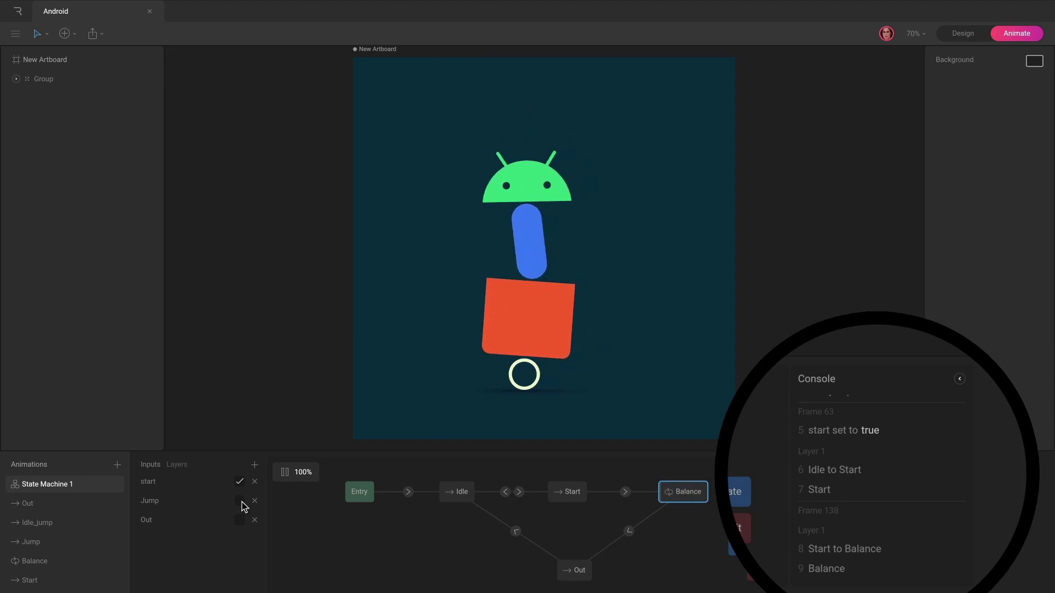
left_click(241, 501)
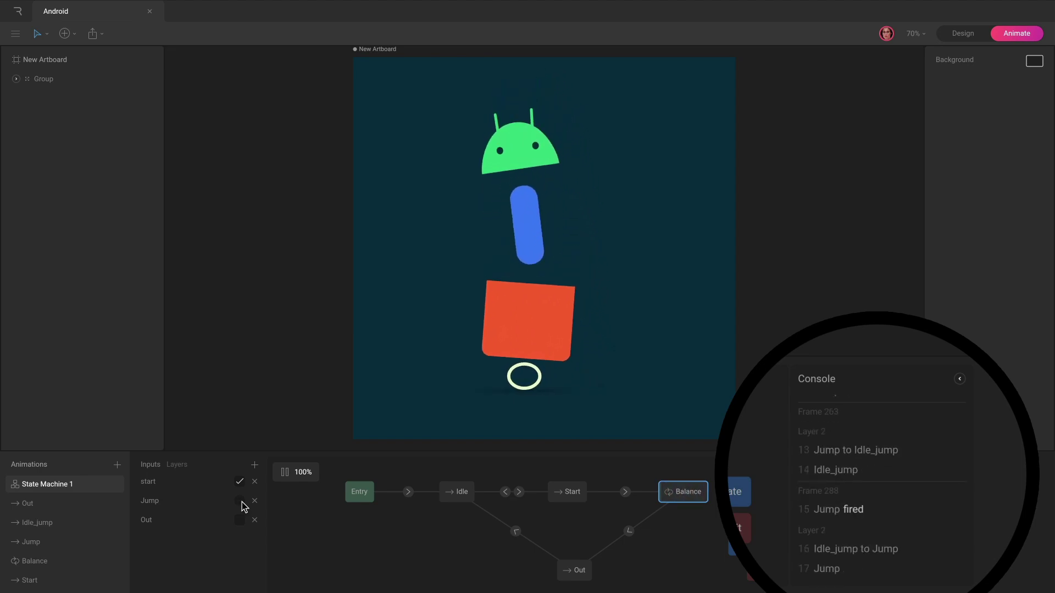
left_click(241, 501)
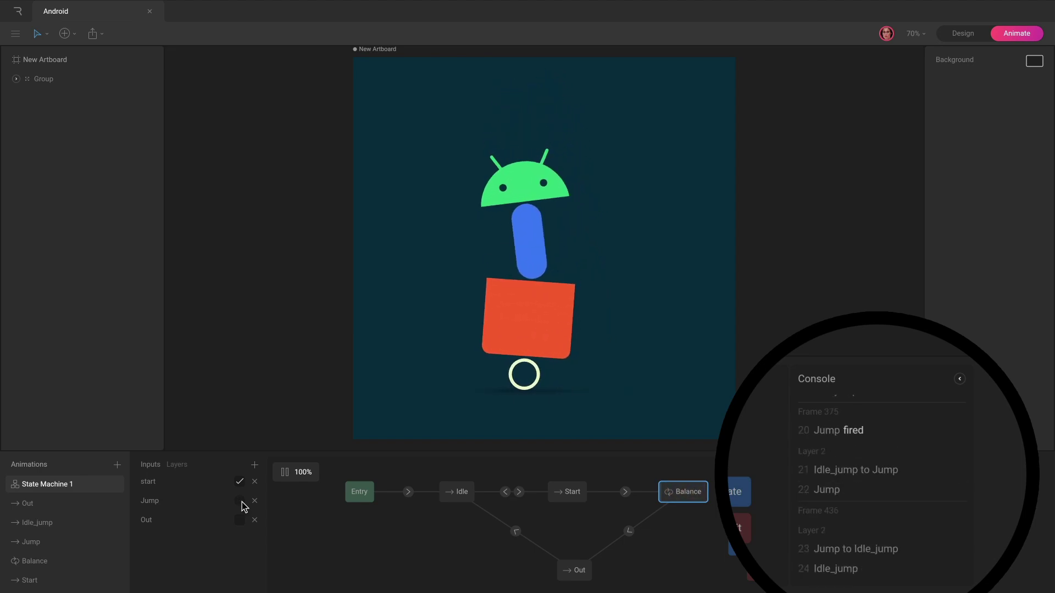
left_click(241, 520)
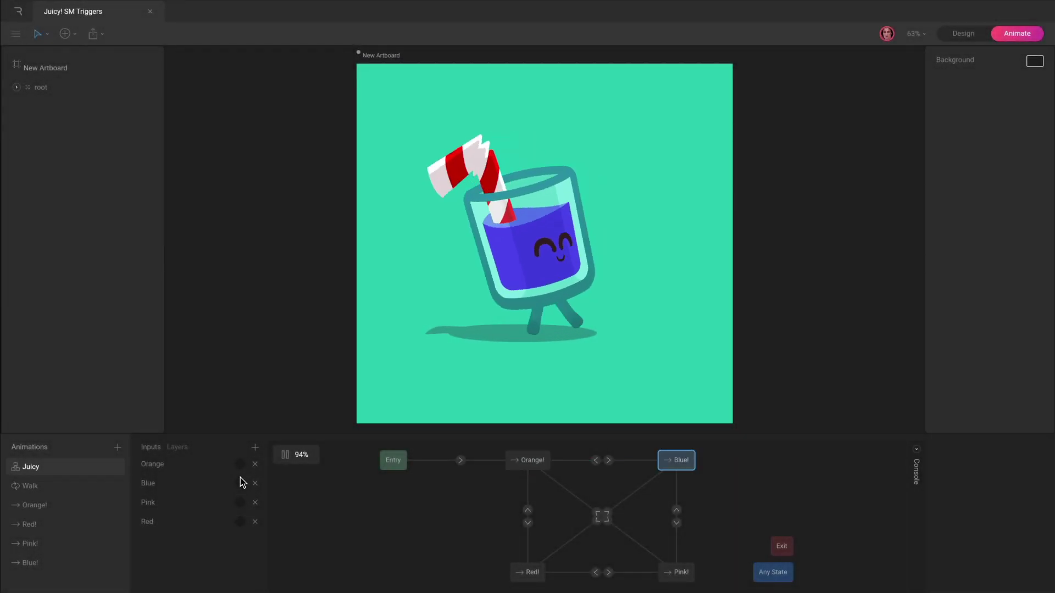
In Juicy SM Triggers, fire Orange and inspect the Orange!→Blue! transition
left_click(239, 464)
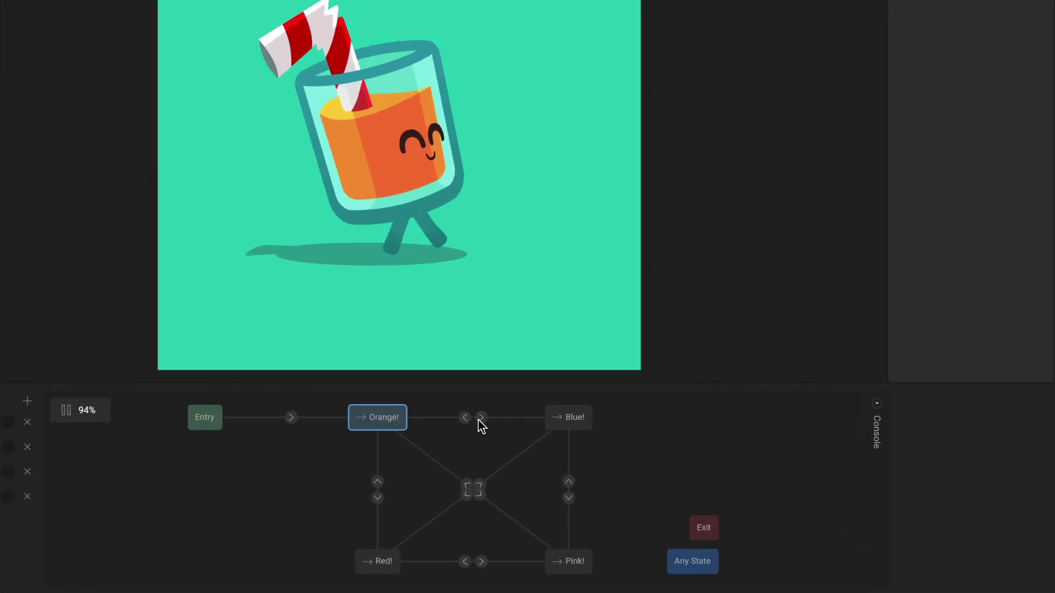
left_click(481, 418)
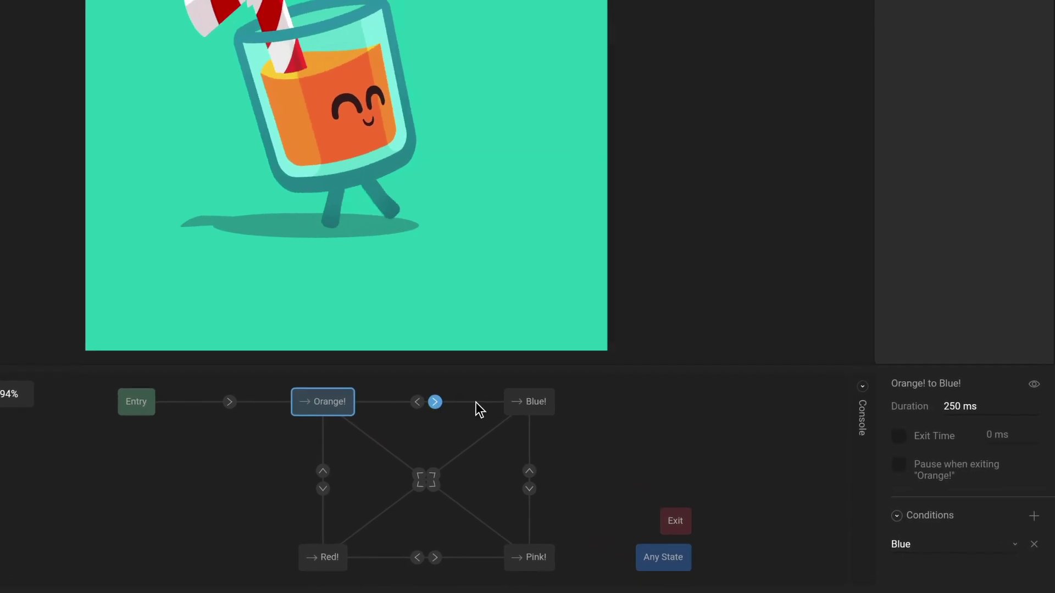
left_click(1035, 402)
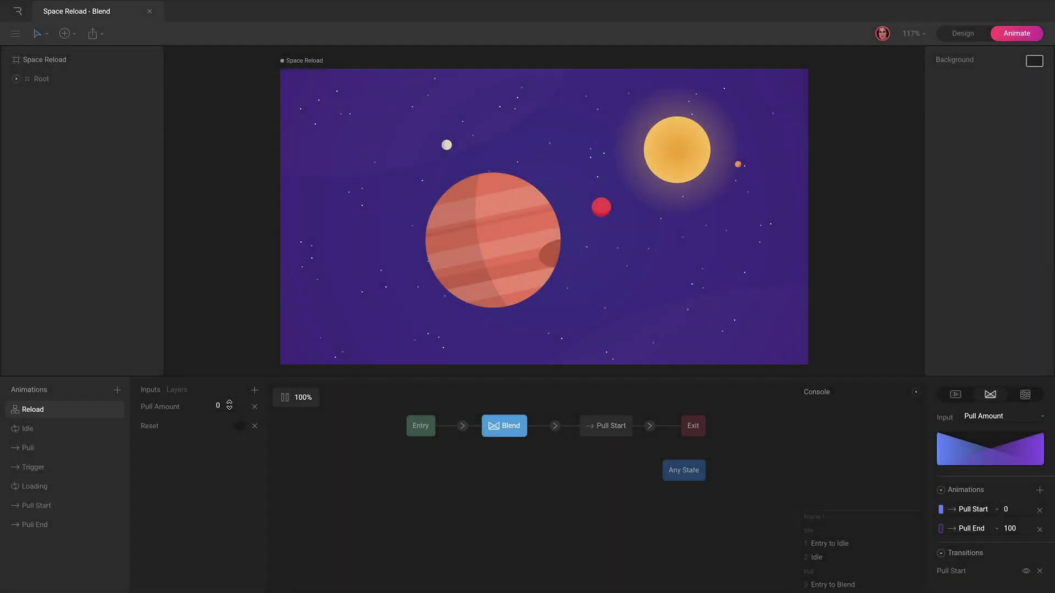
Scrub Pull Amount up to 96.4 so the planet morphs into Earth
left_click_drag(229, 405, 230, 352)
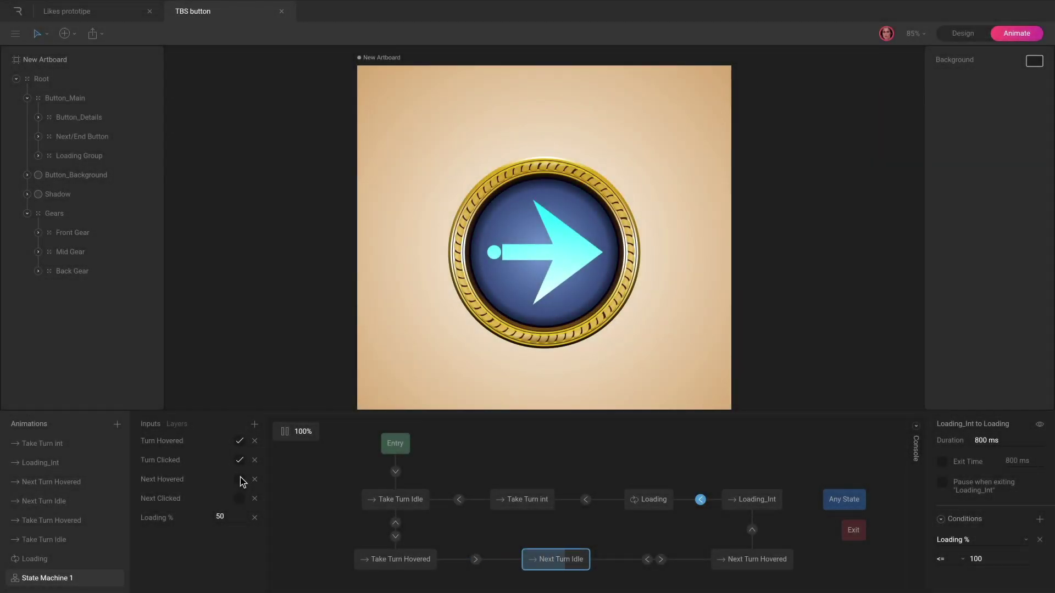
Hover and click Next in TBS button, add box 3 in Man_box, drain Energy to -6.9
left_click(240, 479)
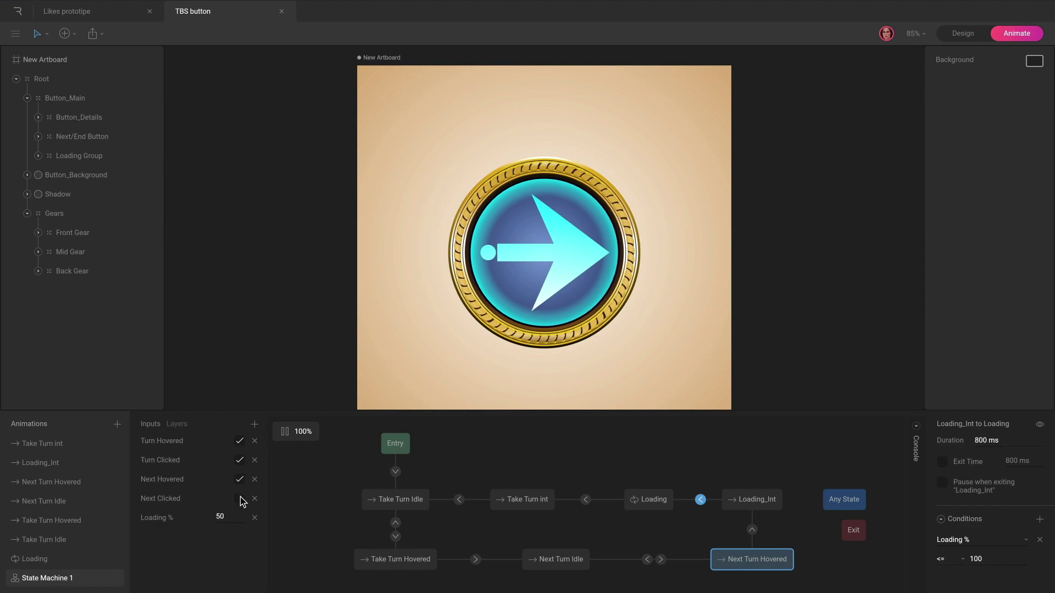
left_click(240, 499)
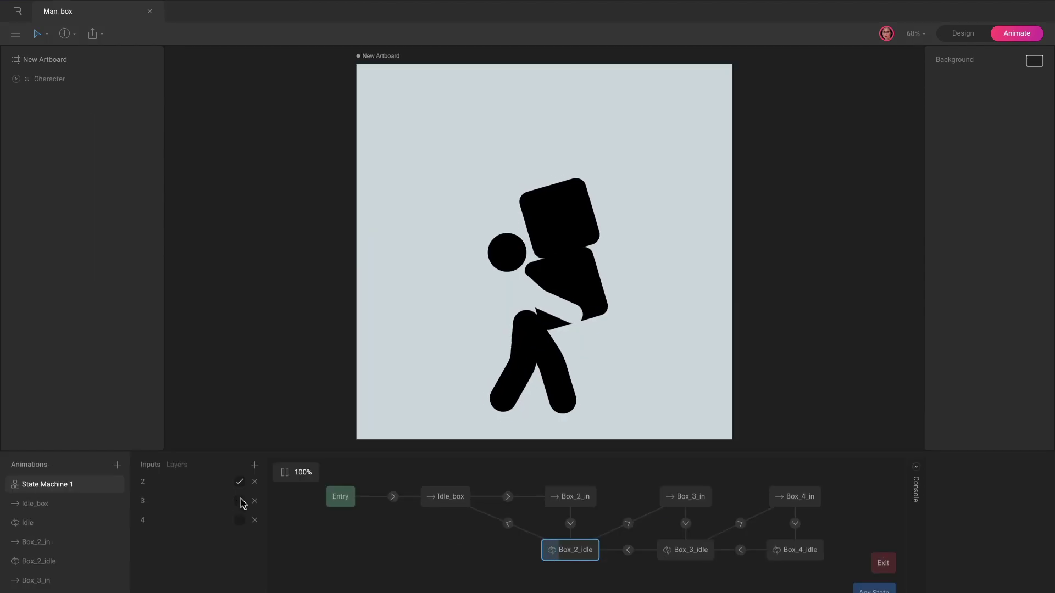
left_click(240, 501)
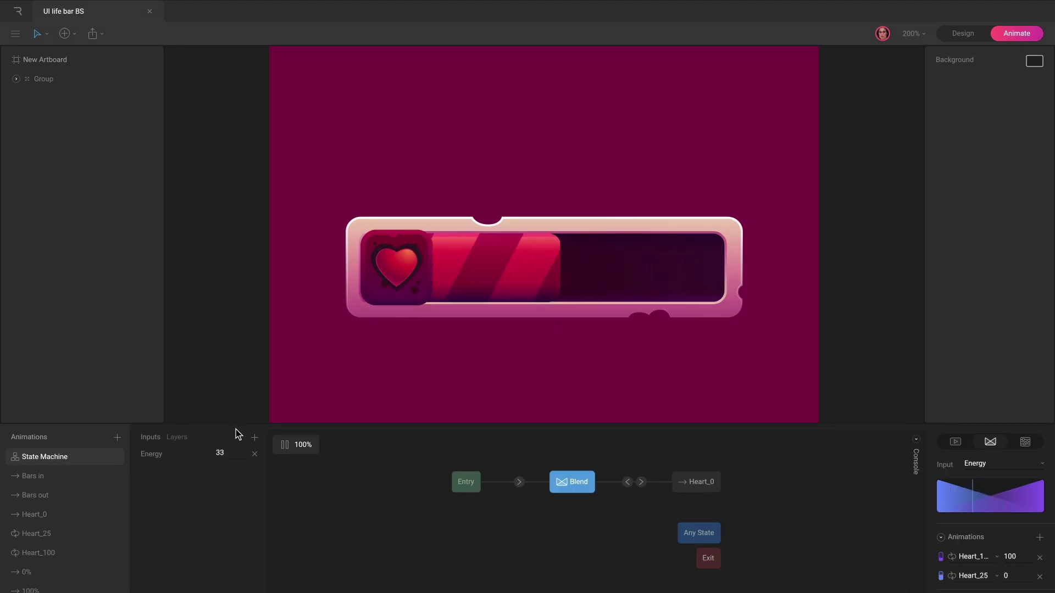
left_click_drag(238, 434, 236, 467)
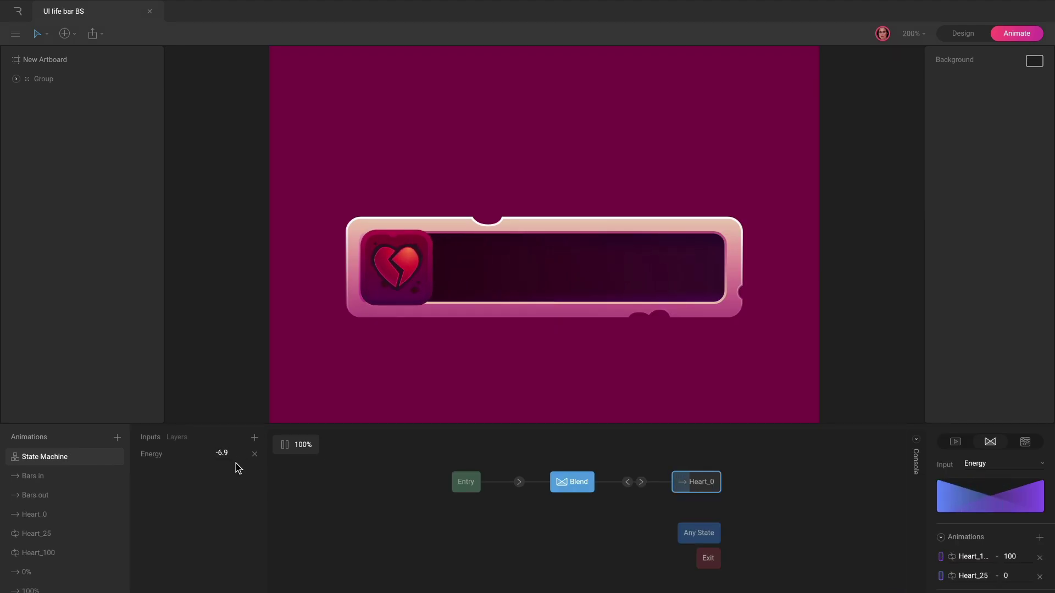